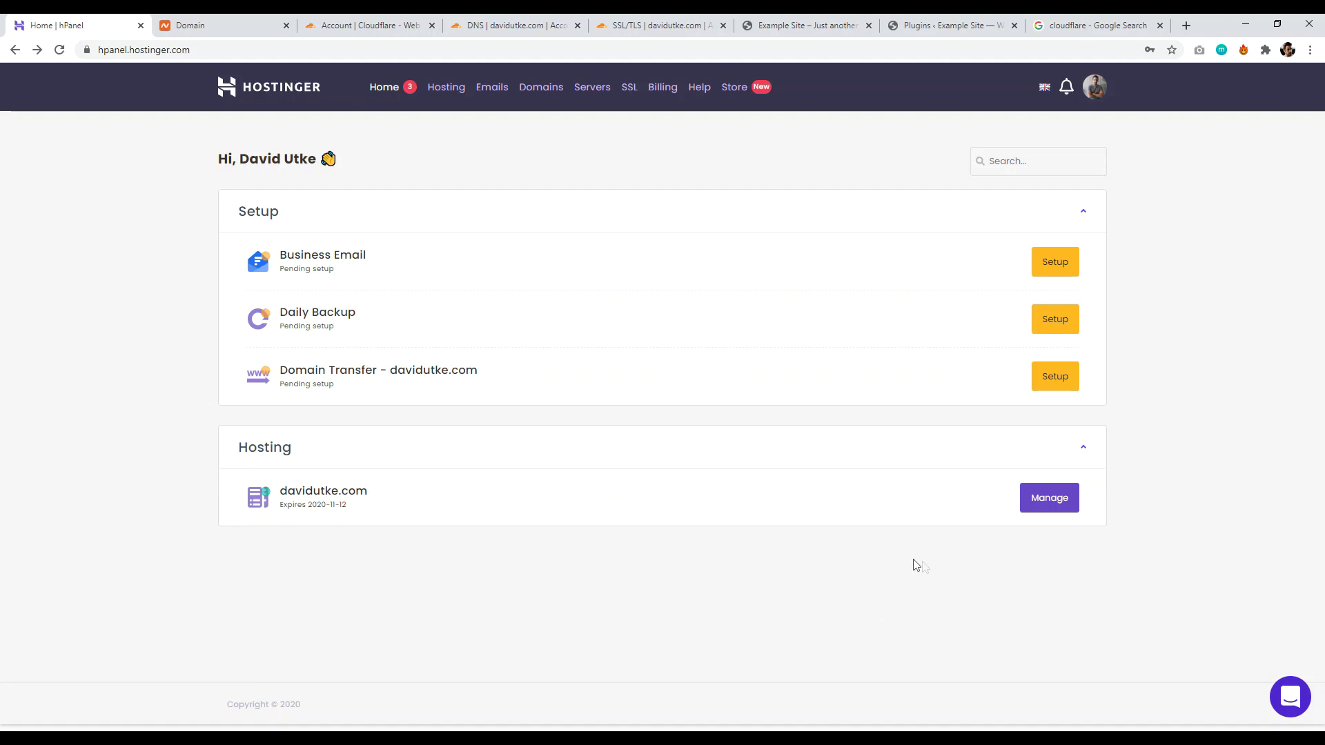
- Open the NS records in the hosting account's DNS Zone Editor and compare them with the domain's custom nameservers in Namecheap
left_click(1044, 498)
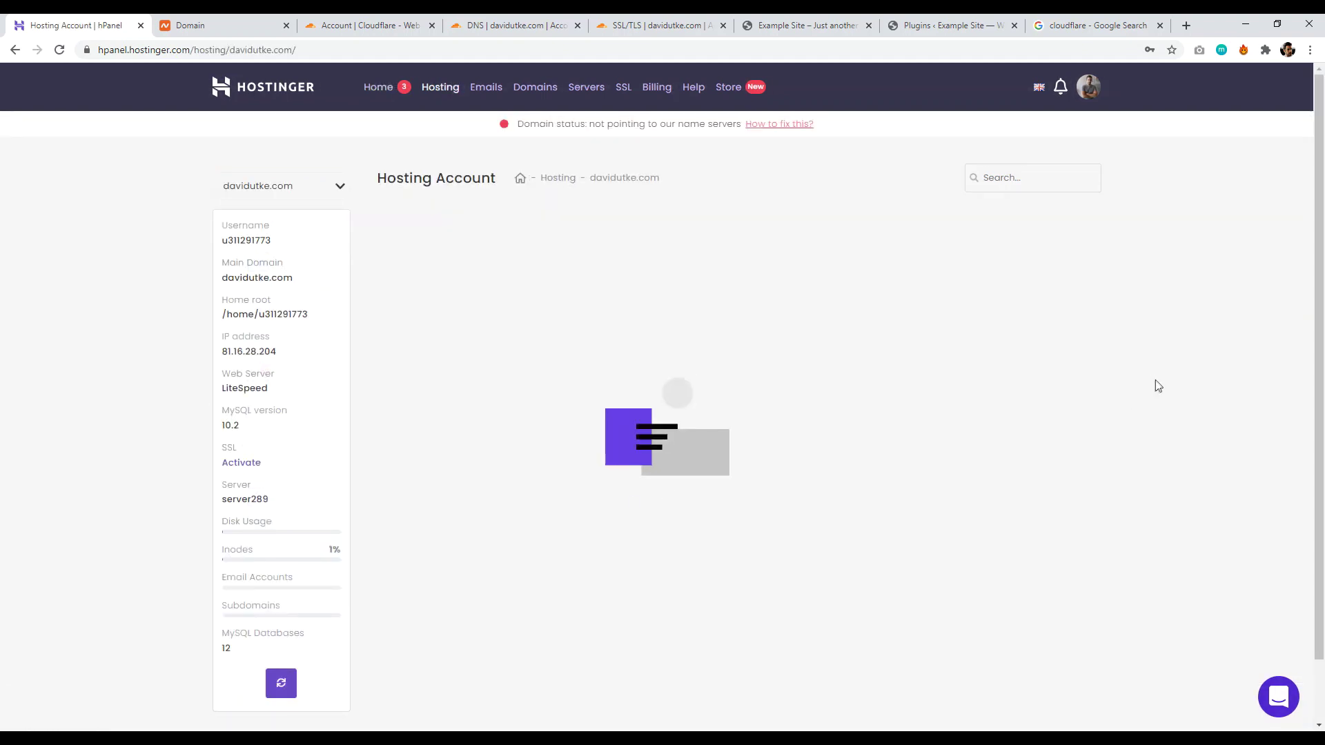
left_click_drag(1319, 147, 1301, 532)
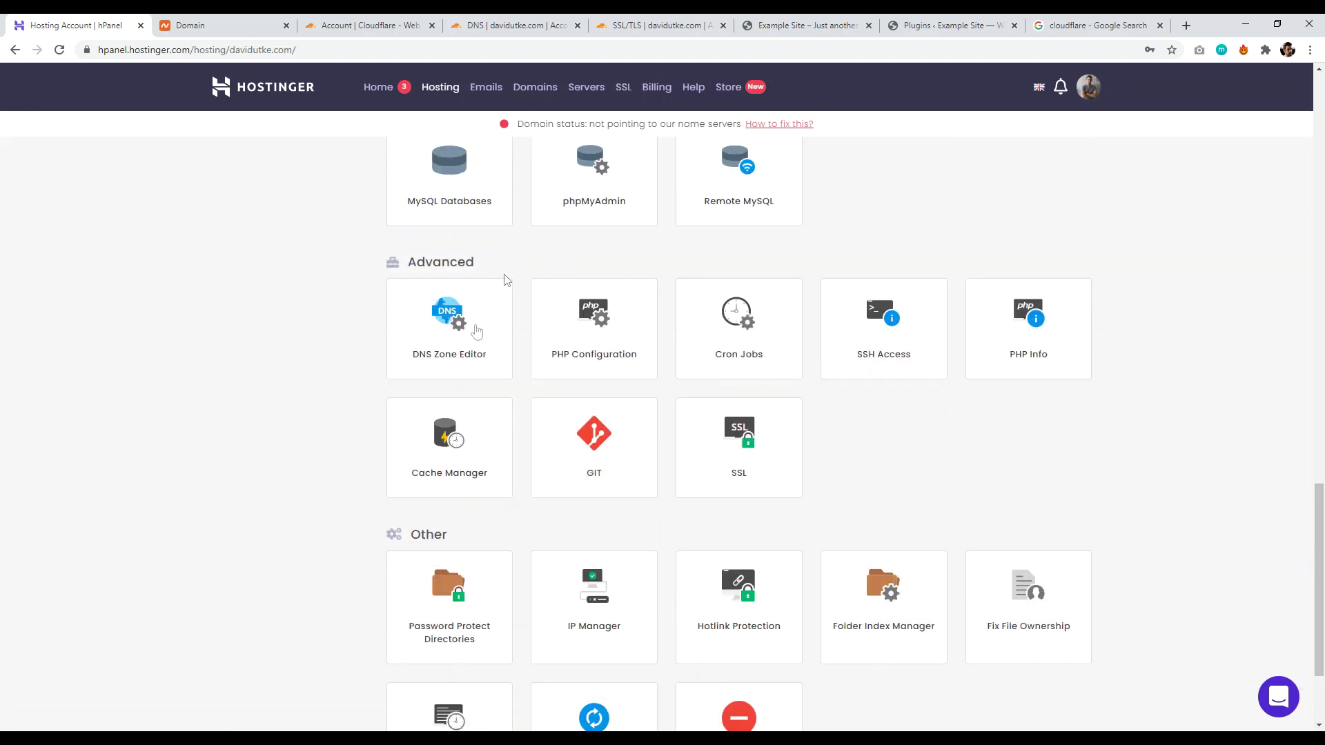
left_click(467, 343)
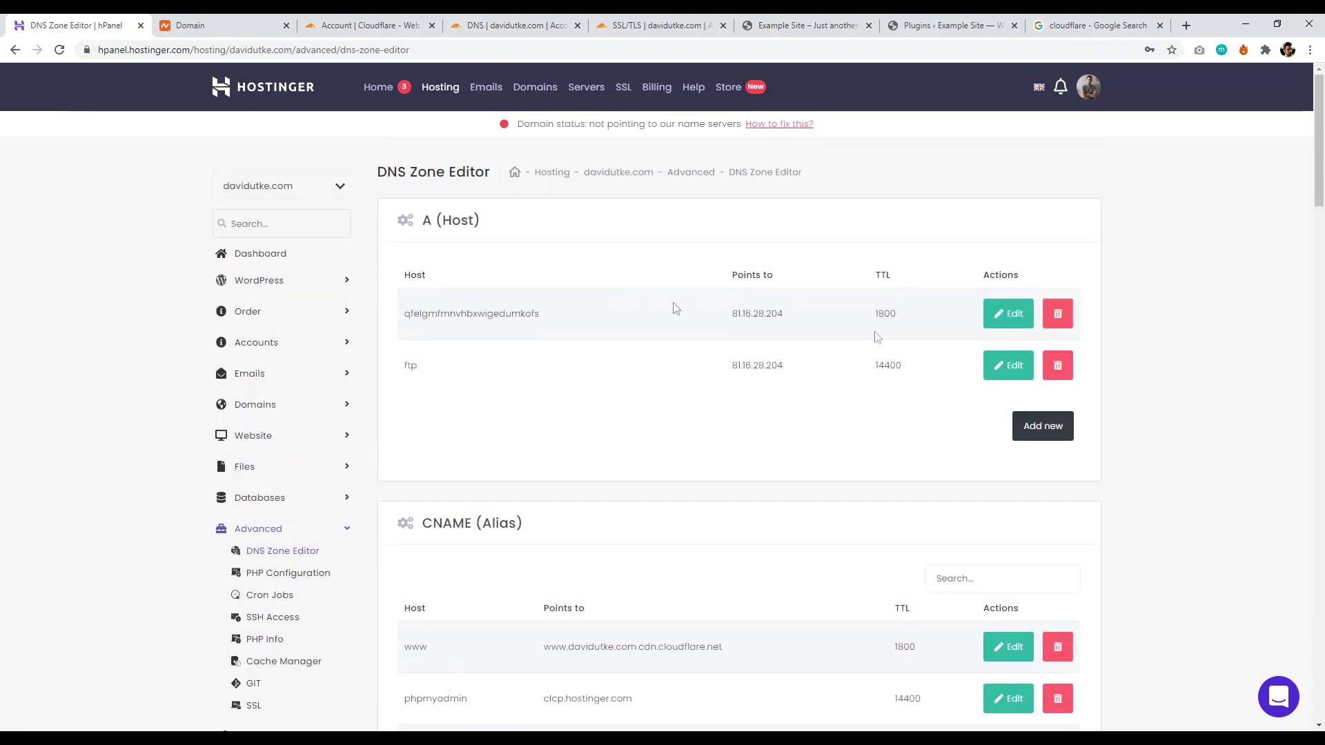
left_click_drag(1322, 156, 1302, 433)
scroll(1303, 433, "down", 2)
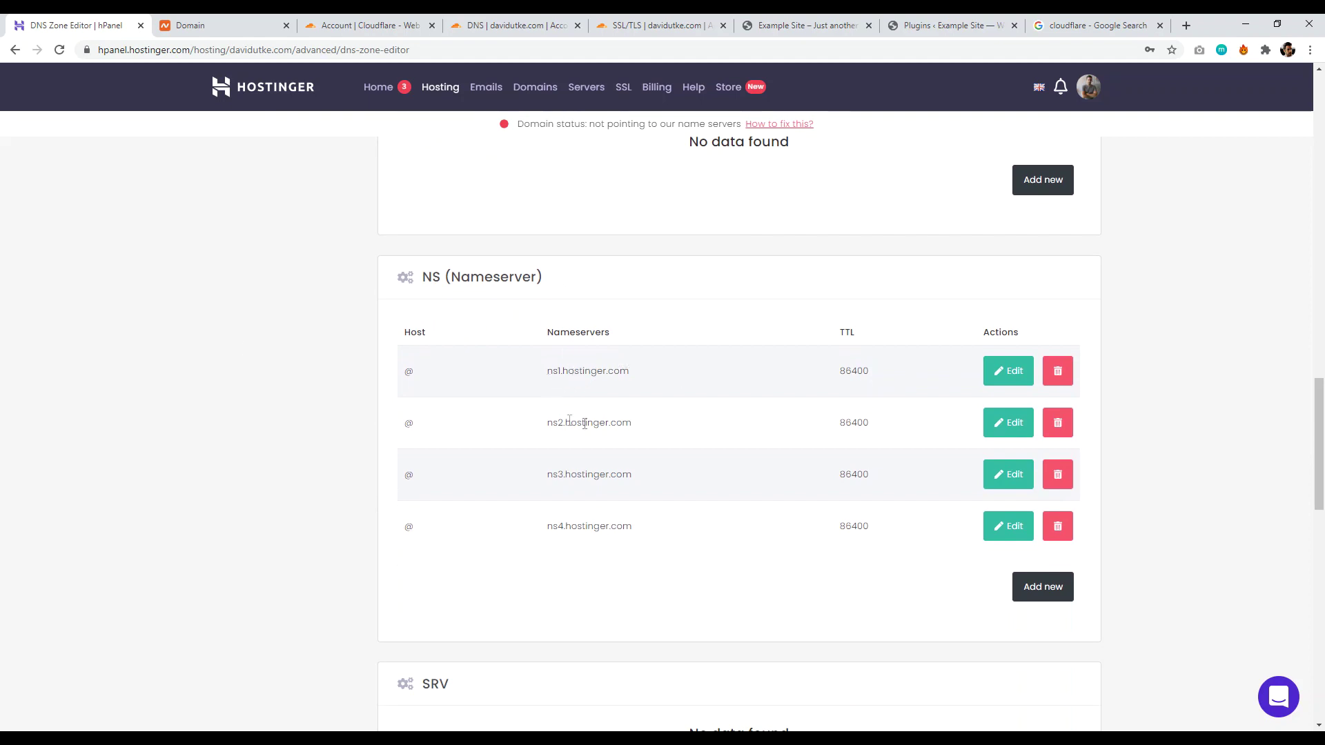
left_click(266, 29)
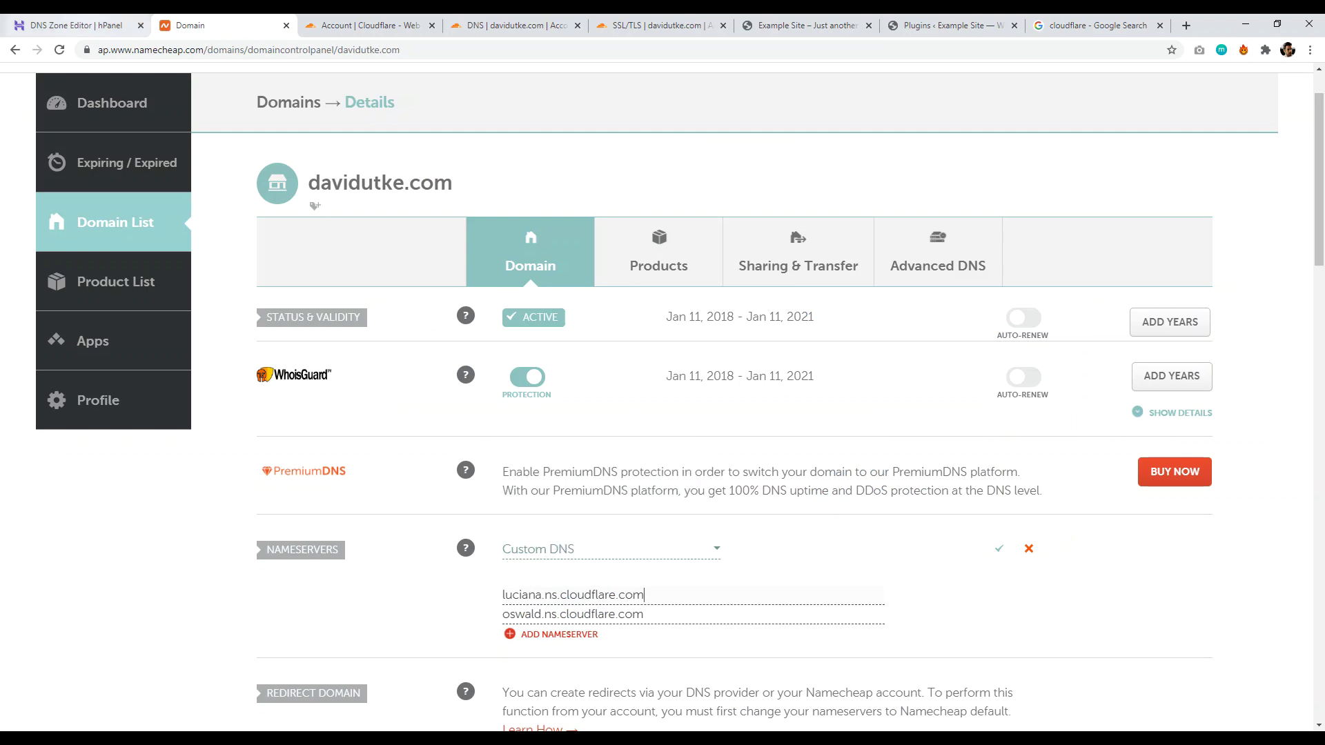
- Switch back to Hostinger and open the Auto Installer from the hosting account's dashboard
left_click(72, 26)
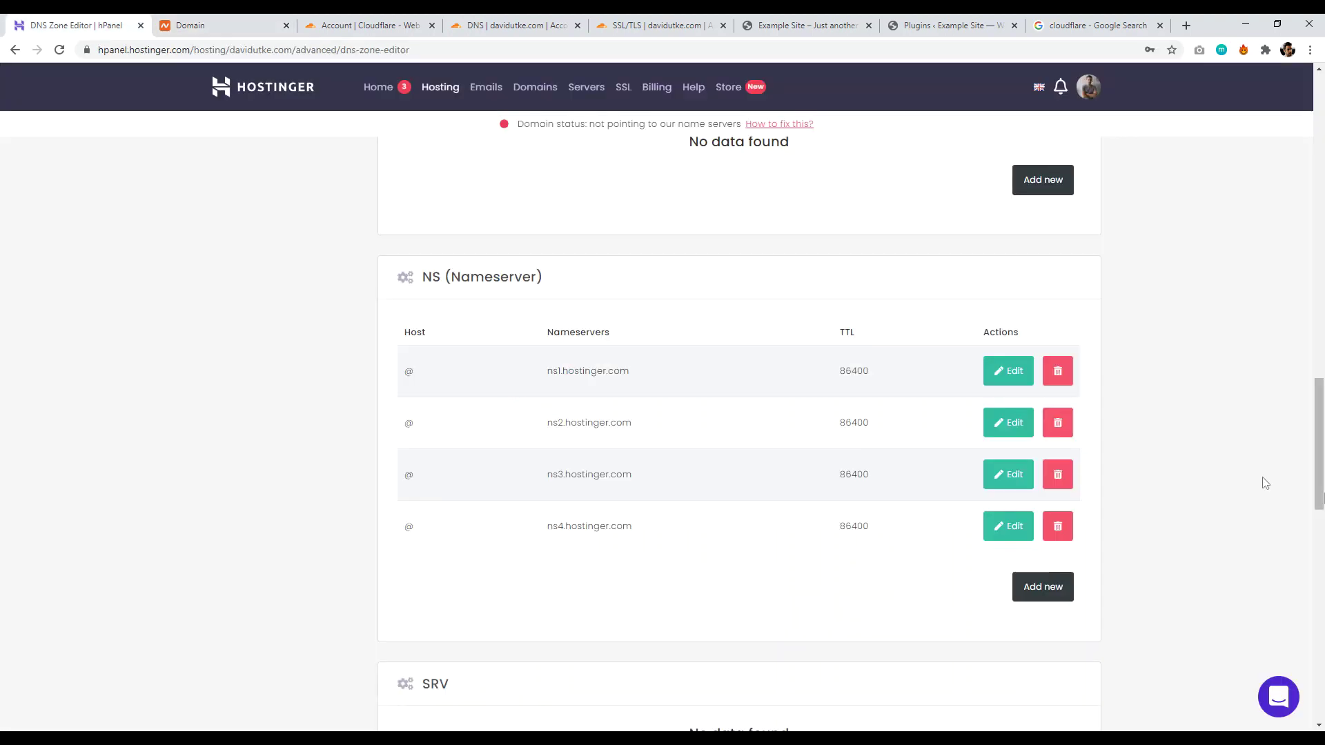
scroll(1304, 341, "up", 5)
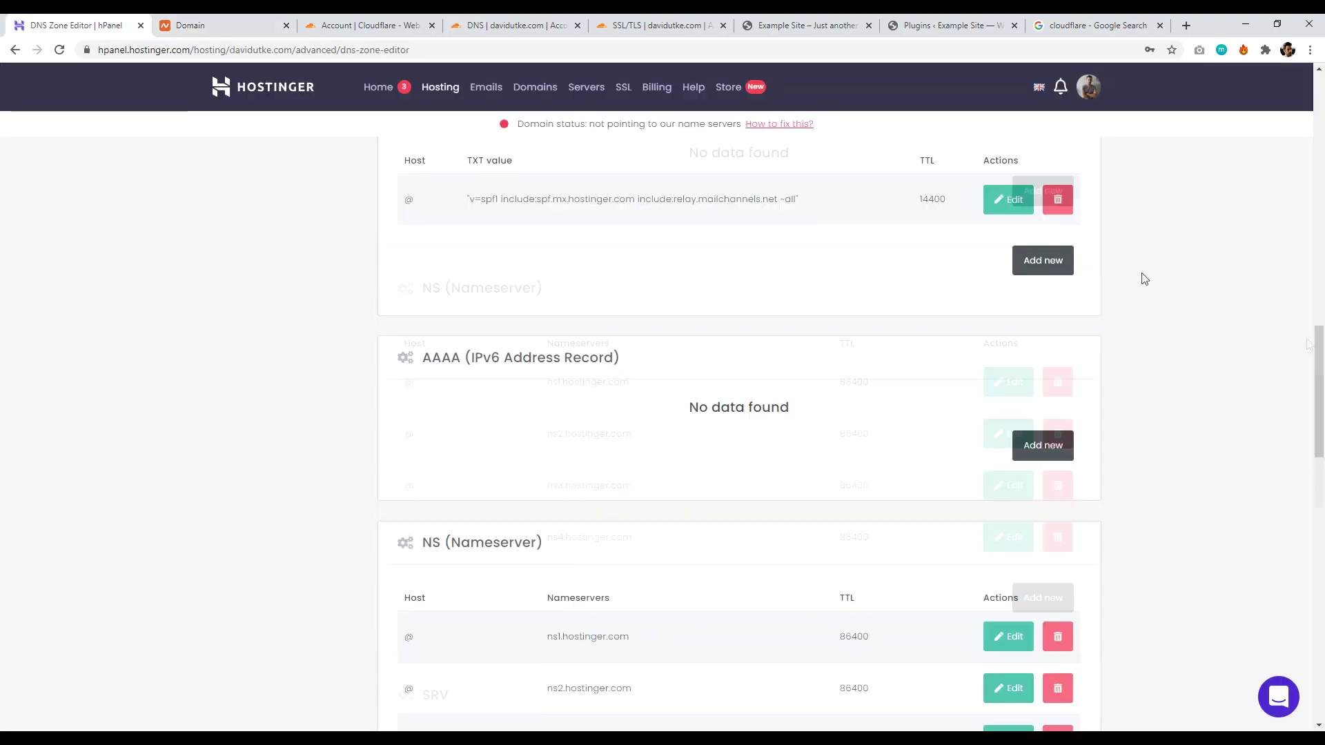
left_click(14, 51)
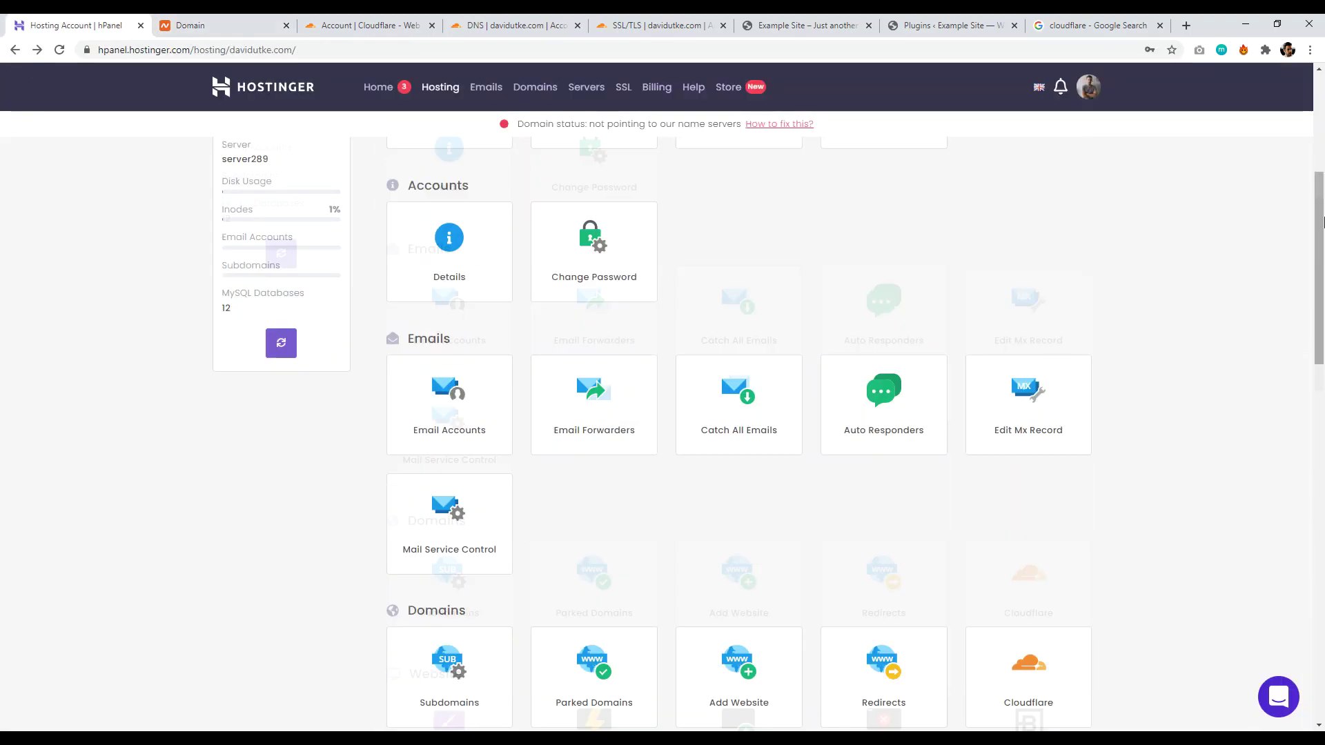
left_click_drag(1322, 194, 1130, 412)
left_click(613, 391)
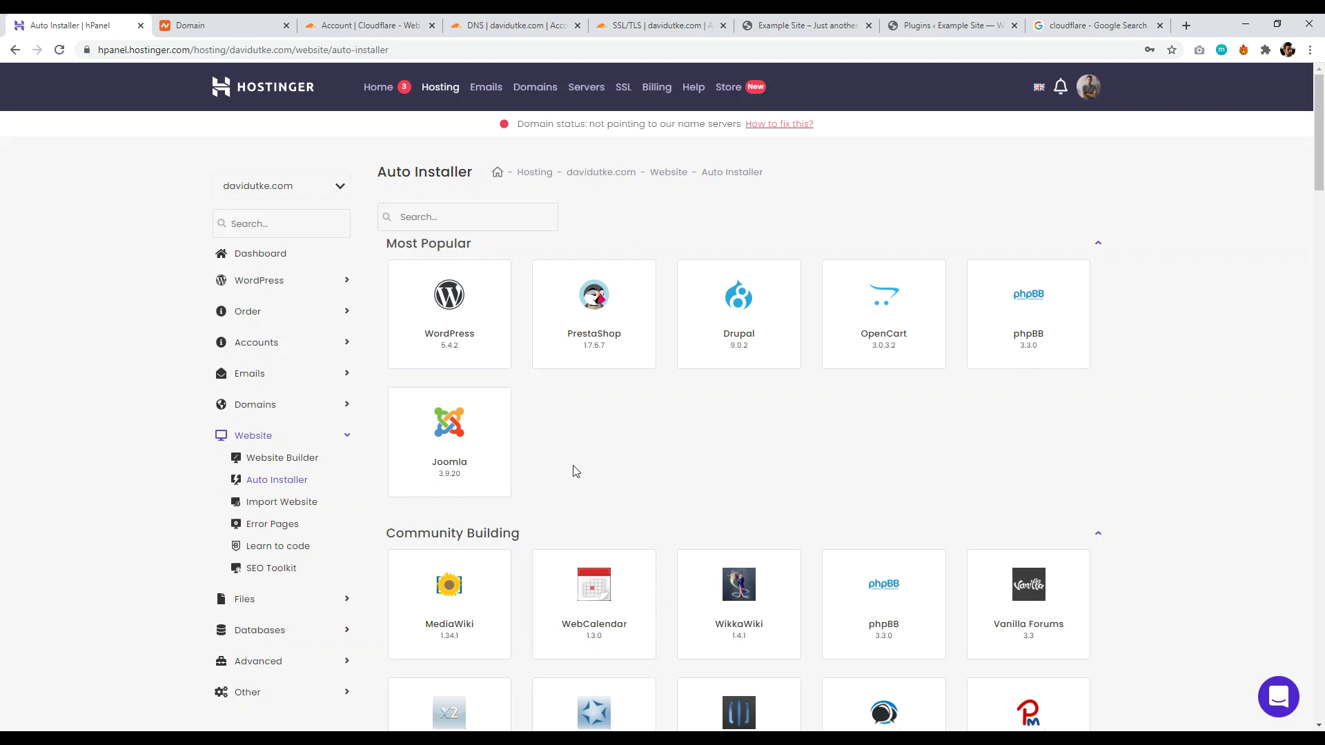
- View Cloudflare's Google search result and the Cloudflare account's form for adding a new site, returning to the account home
left_click(370, 25)
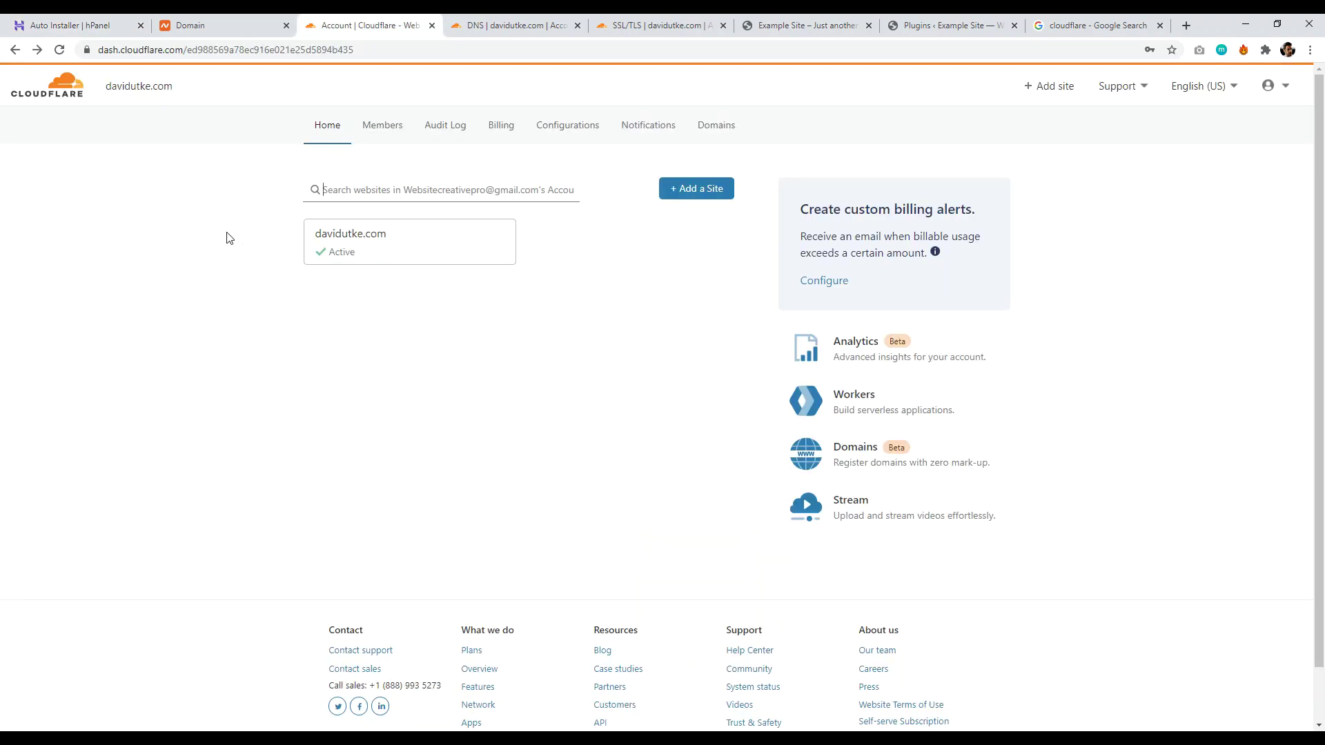
left_click(1097, 25)
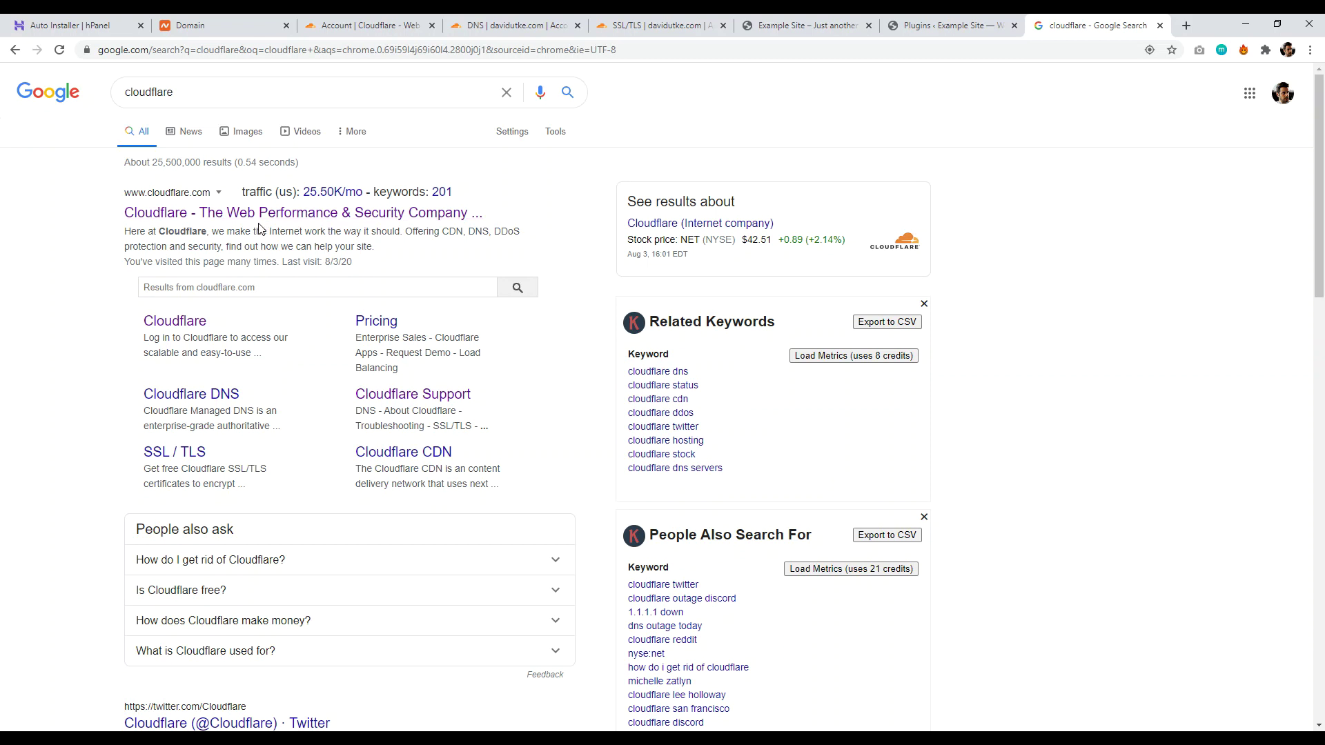
left_click(367, 25)
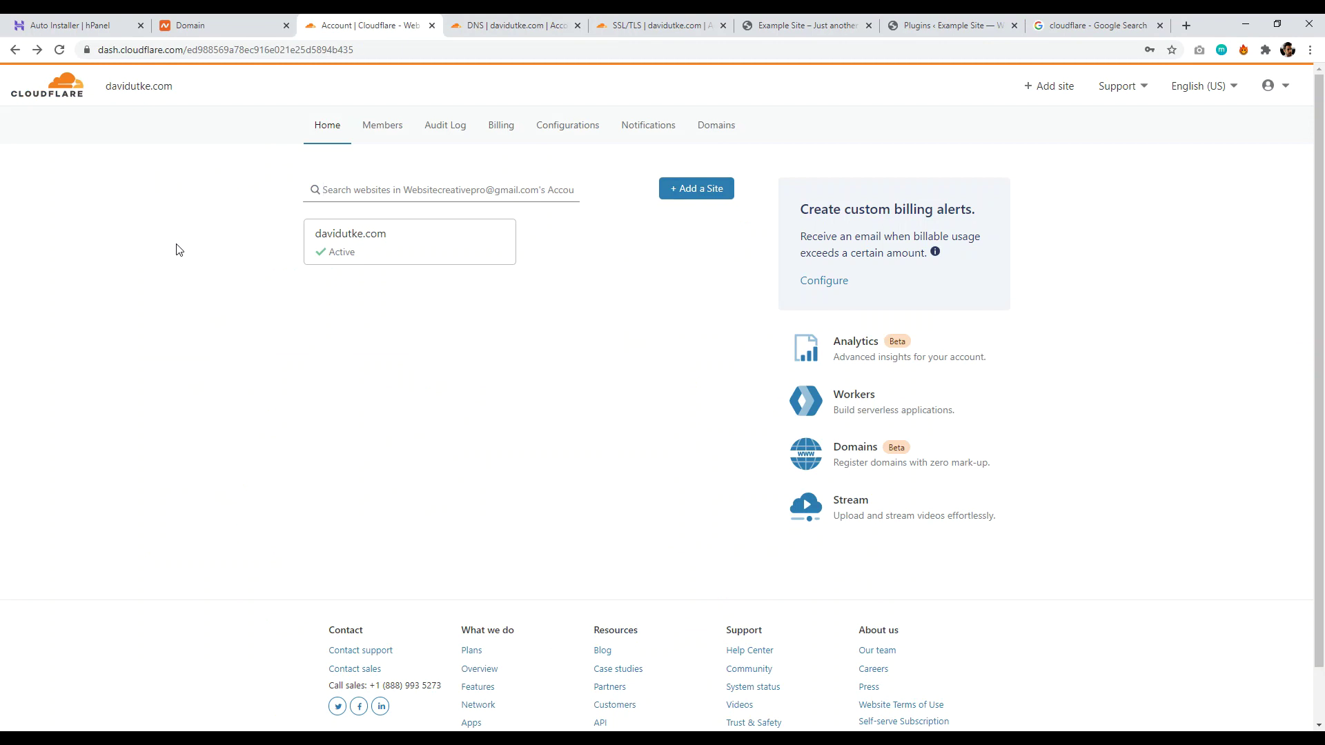
left_click(696, 193)
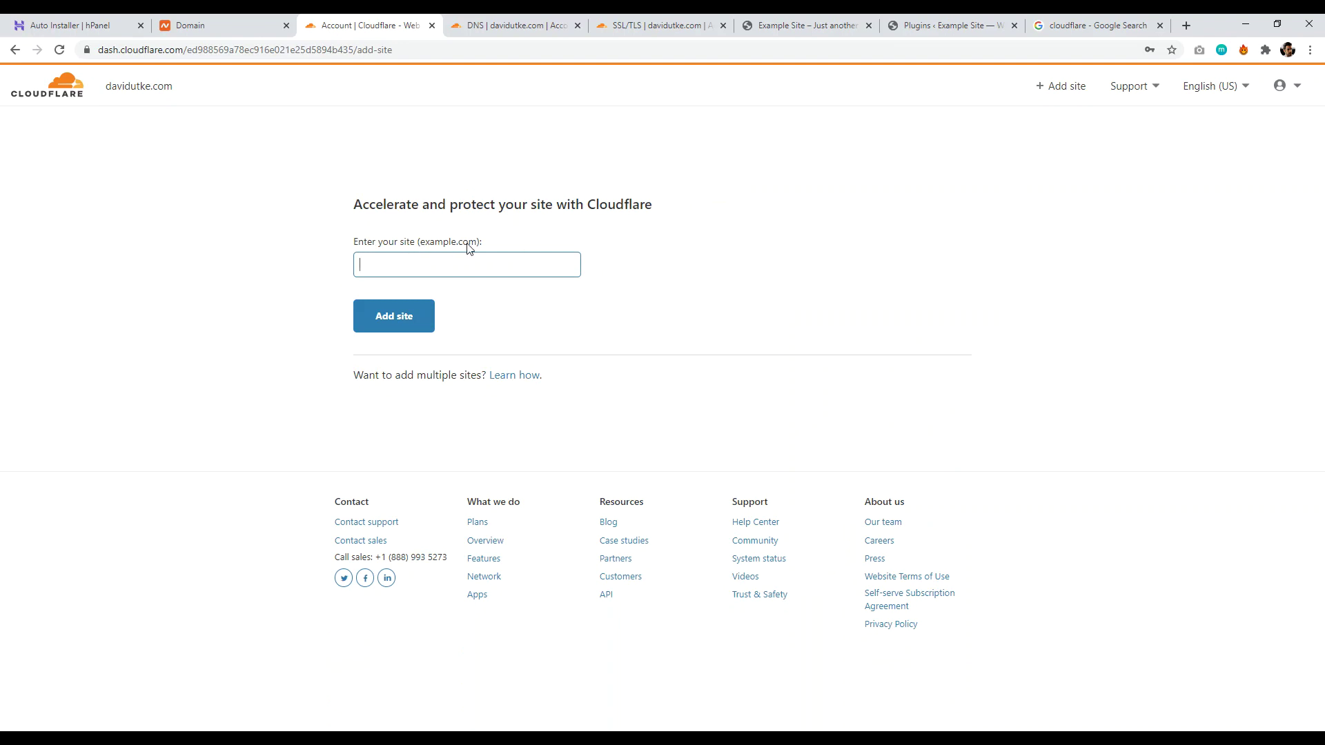
left_click(17, 49)
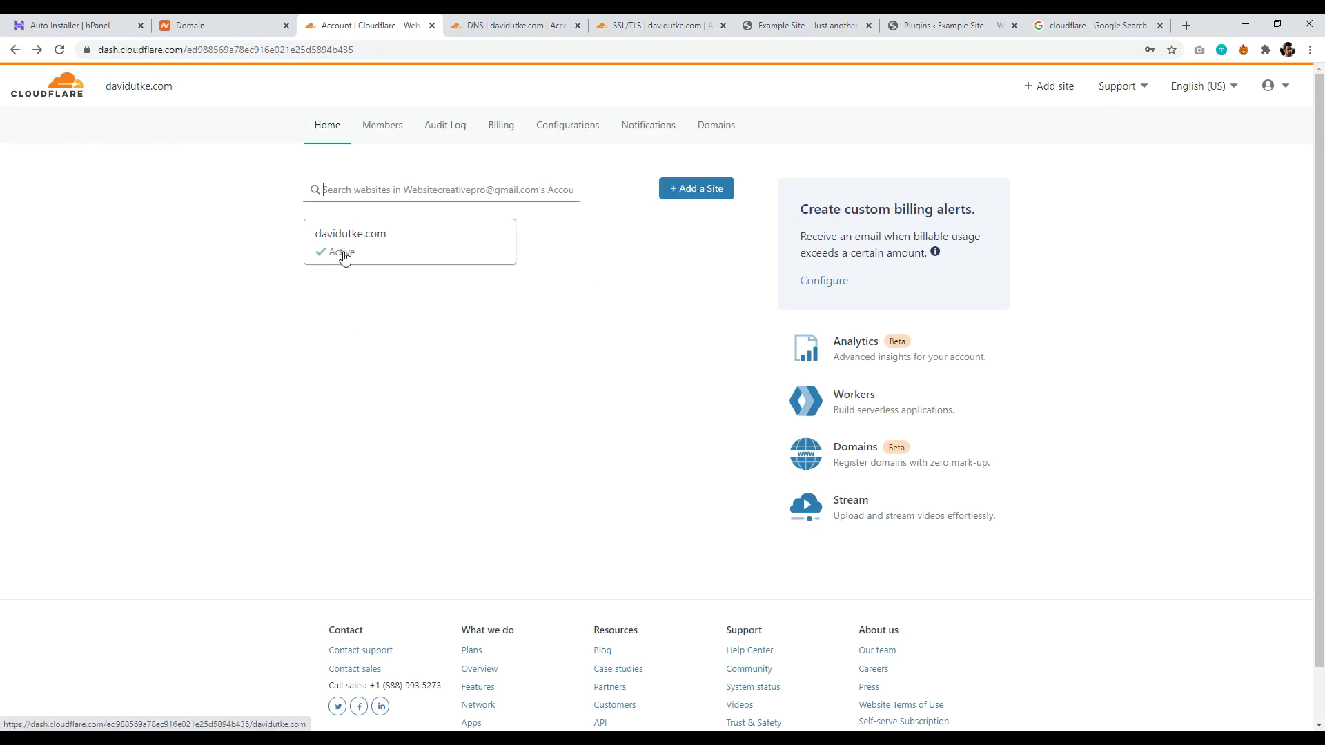
- Switch to the domain's Cloudflare DNS page and examine the Cloudflare nameservers section, highlighting its heading
left_click(515, 26)
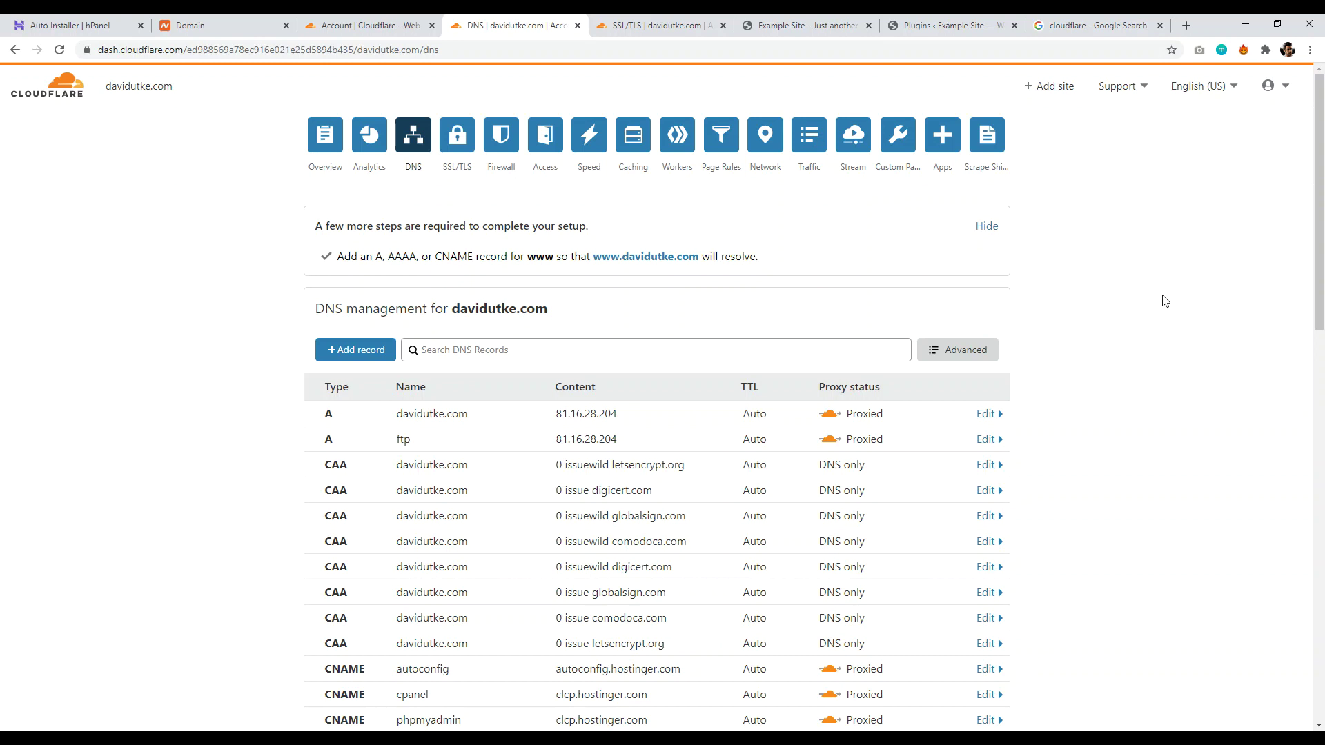
left_click_drag(1320, 148, 1319, 378)
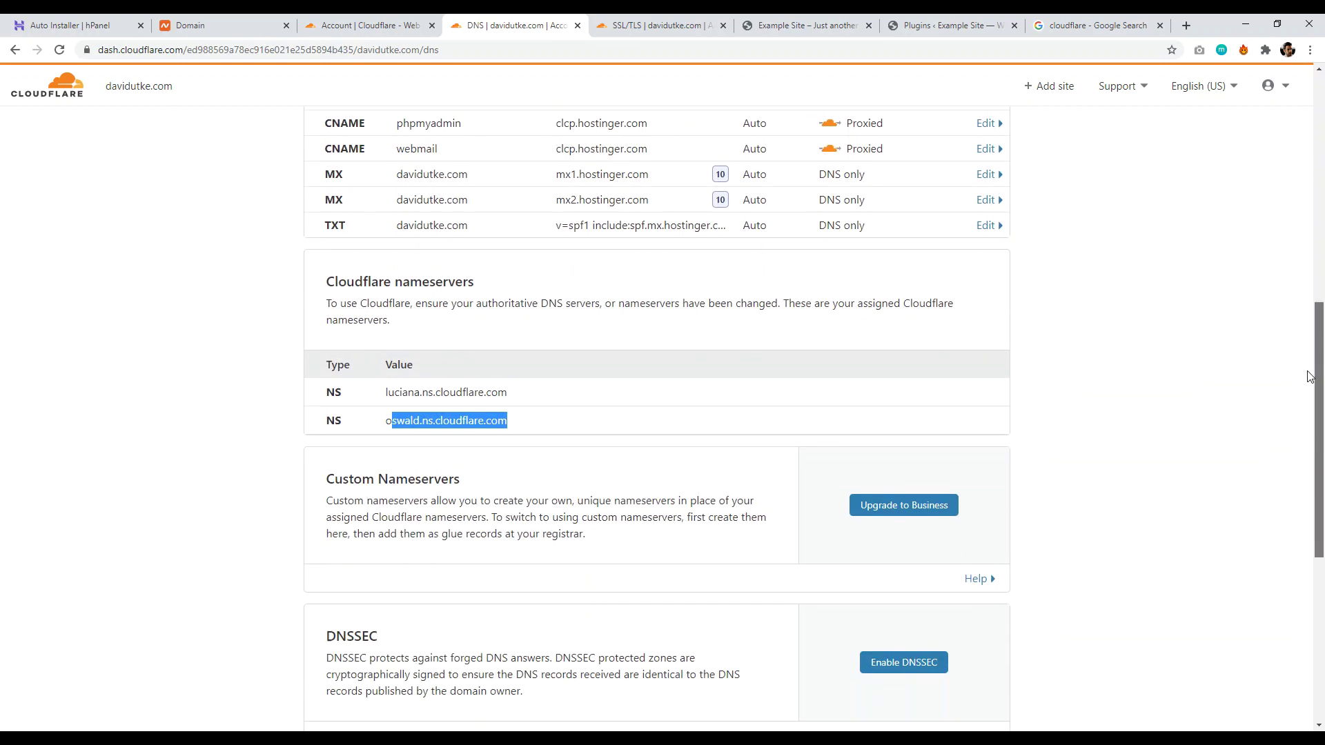
left_click(138, 407)
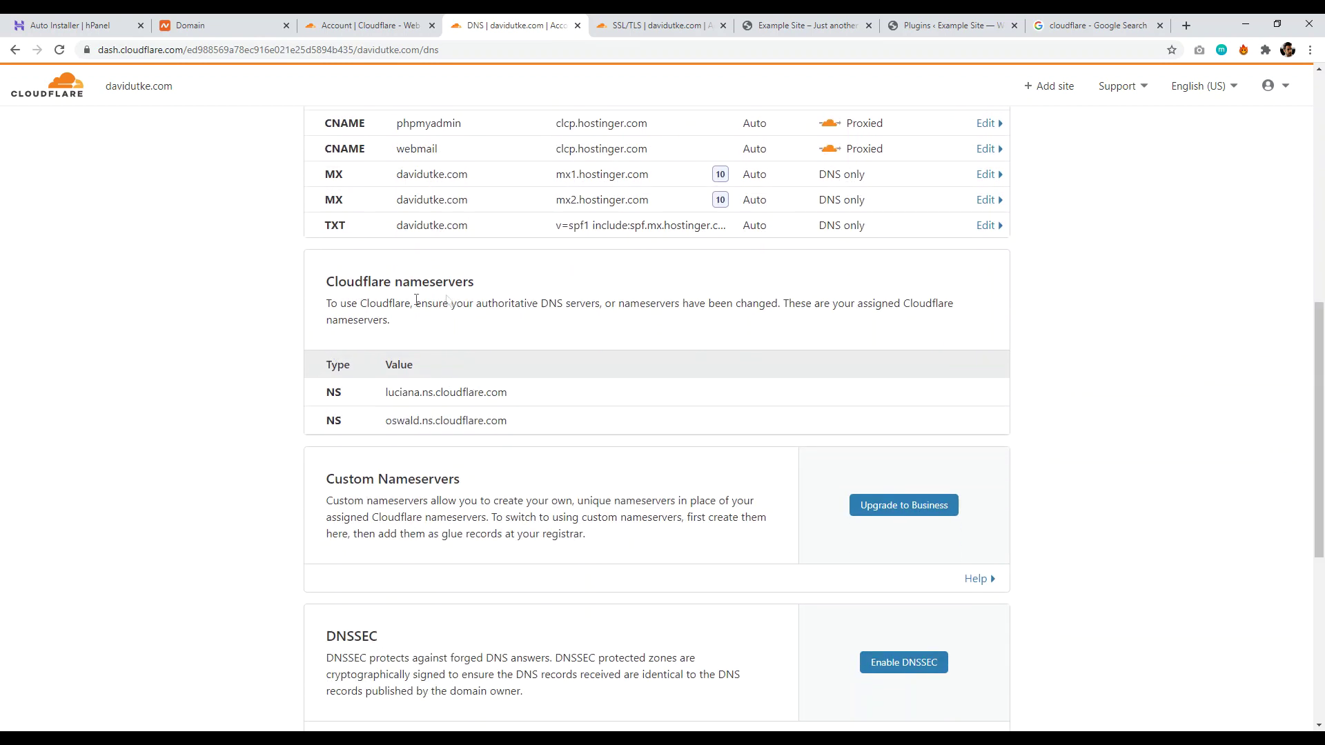
left_click_drag(479, 284, 353, 288)
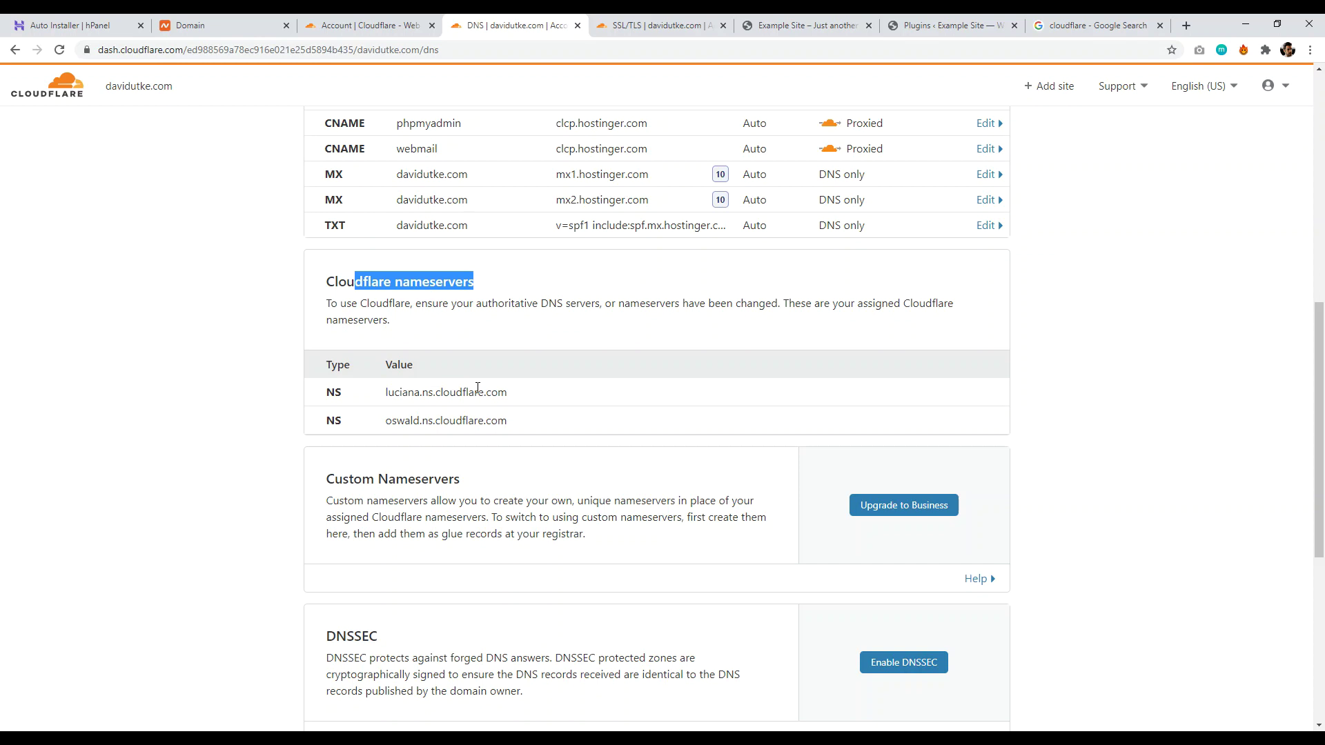
- Compare the custom nameservers in Namecheap with those assigned by Cloudflare, selecting luciana.ns.cloudflare.com on the Cloudflare page
left_click(222, 25)
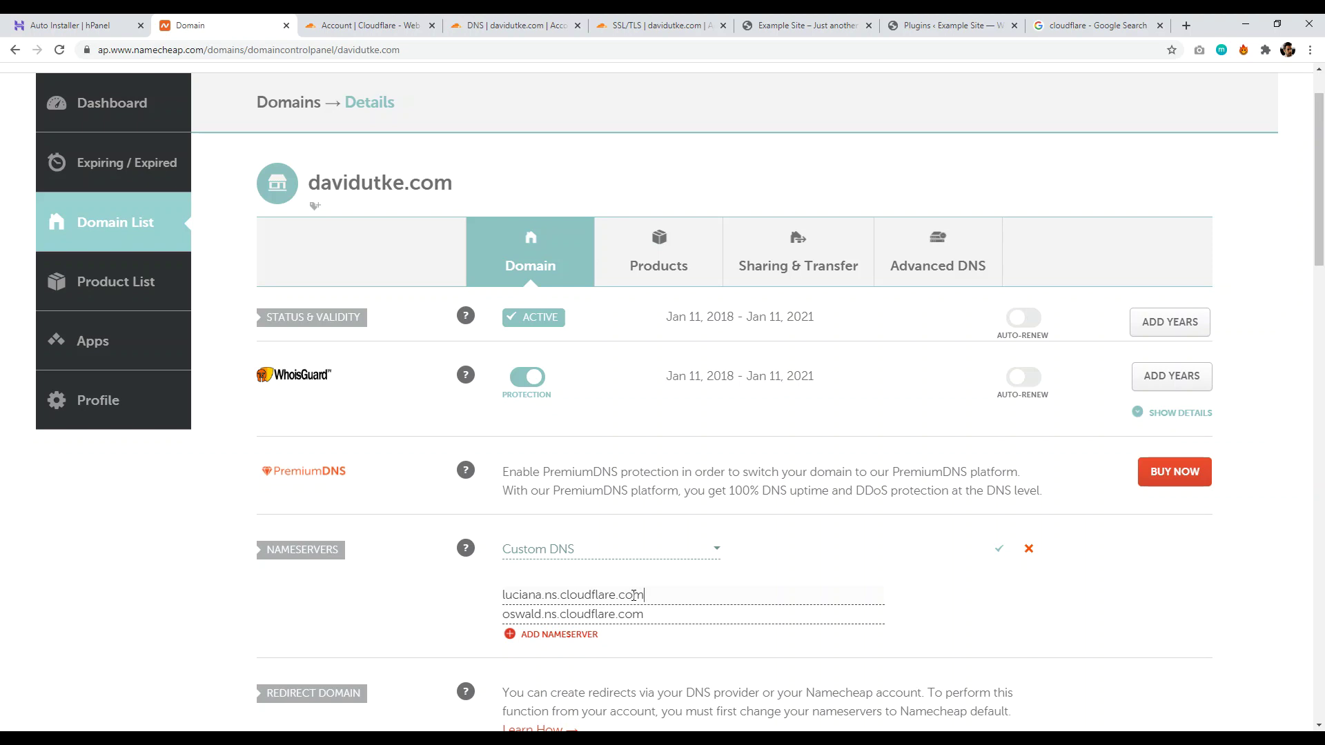
left_click(370, 26)
left_click(514, 25)
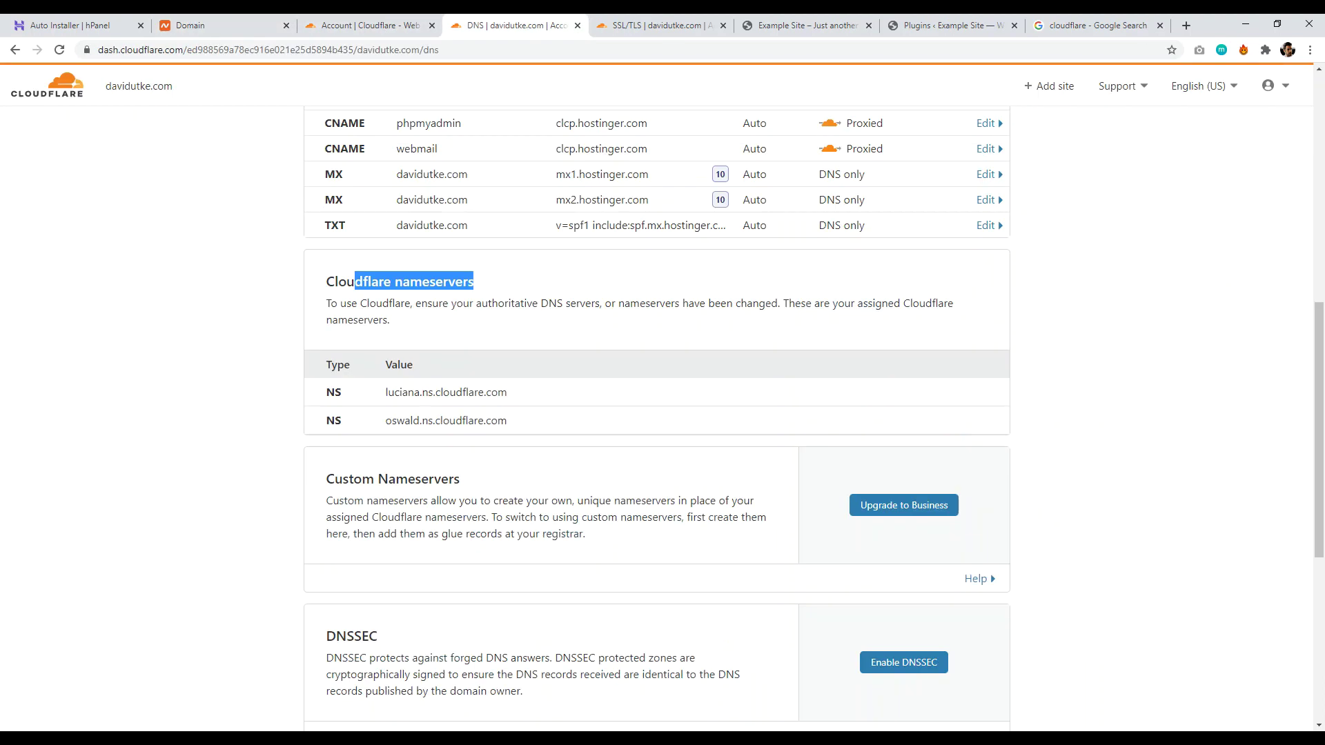
left_click_drag(522, 395, 372, 399)
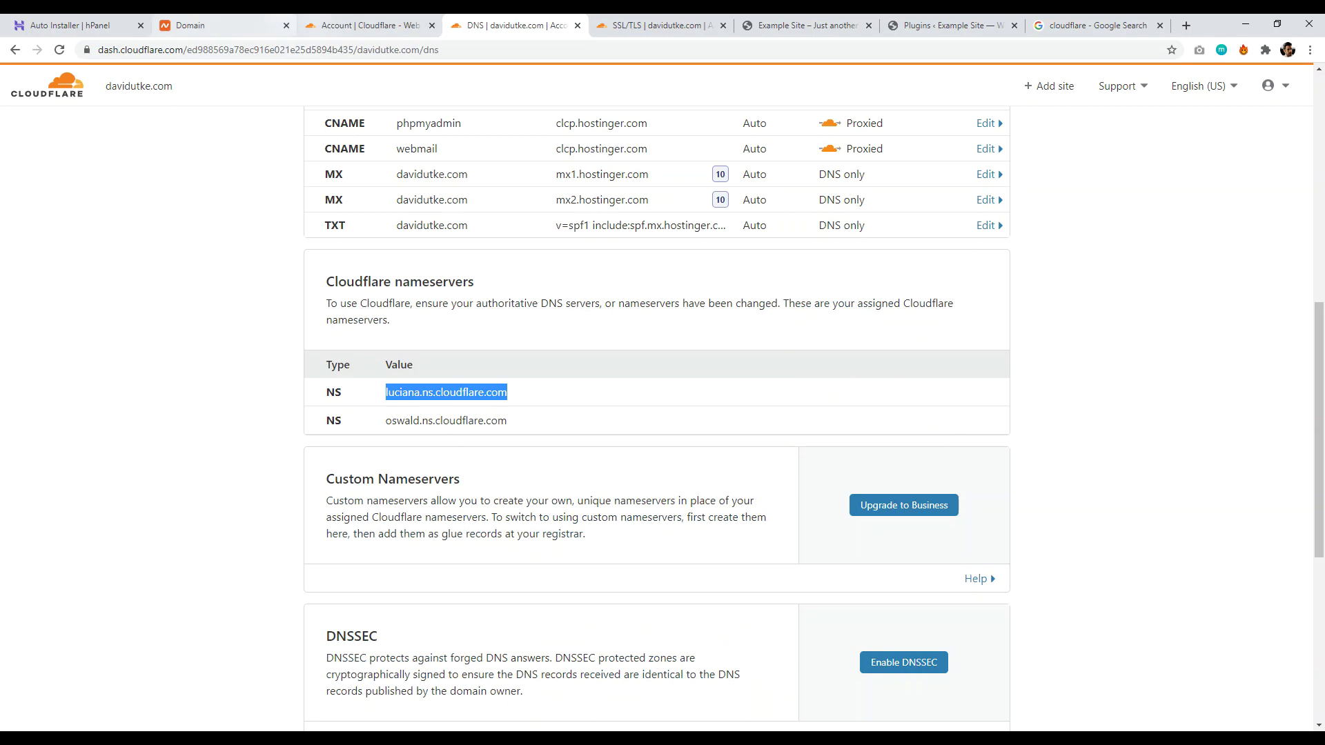
left_click(207, 25)
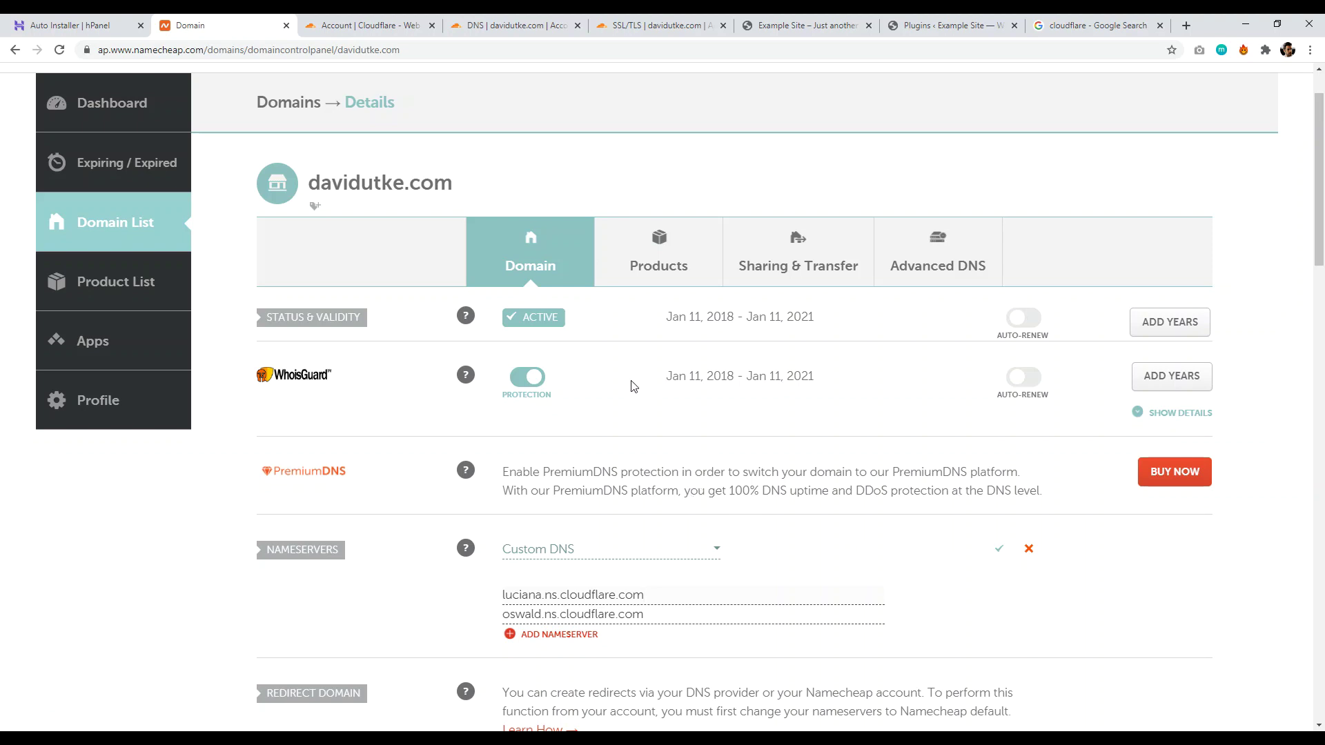
- Return to the Cloudflare DNS page and review the domain's DNS records
left_click(511, 26)
scroll(125, 361, "up", 5)
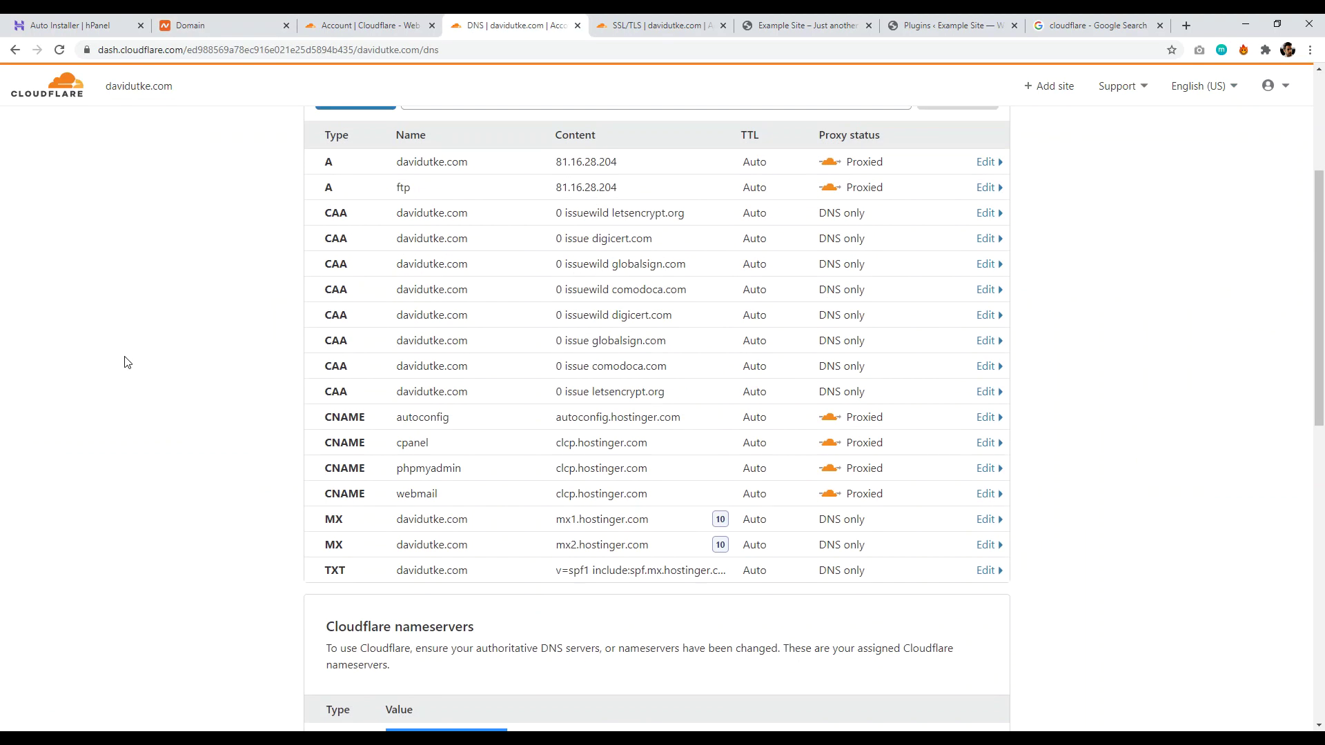
scroll(154, 348, "up", 4)
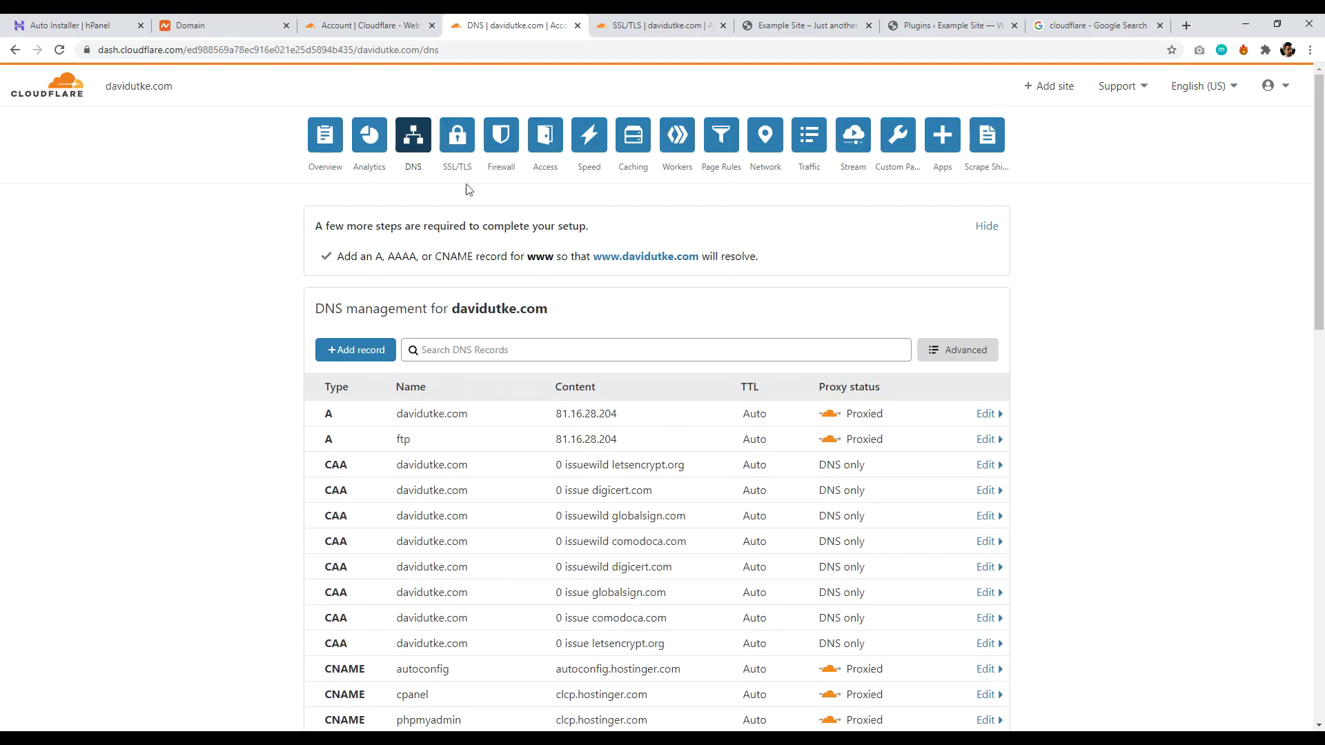
- Open the Edge Certificates section of Cloudflare's SSL/TLS settings and examine the Always Use HTTPS redirect, highlighting "https" in its description
left_click(627, 26)
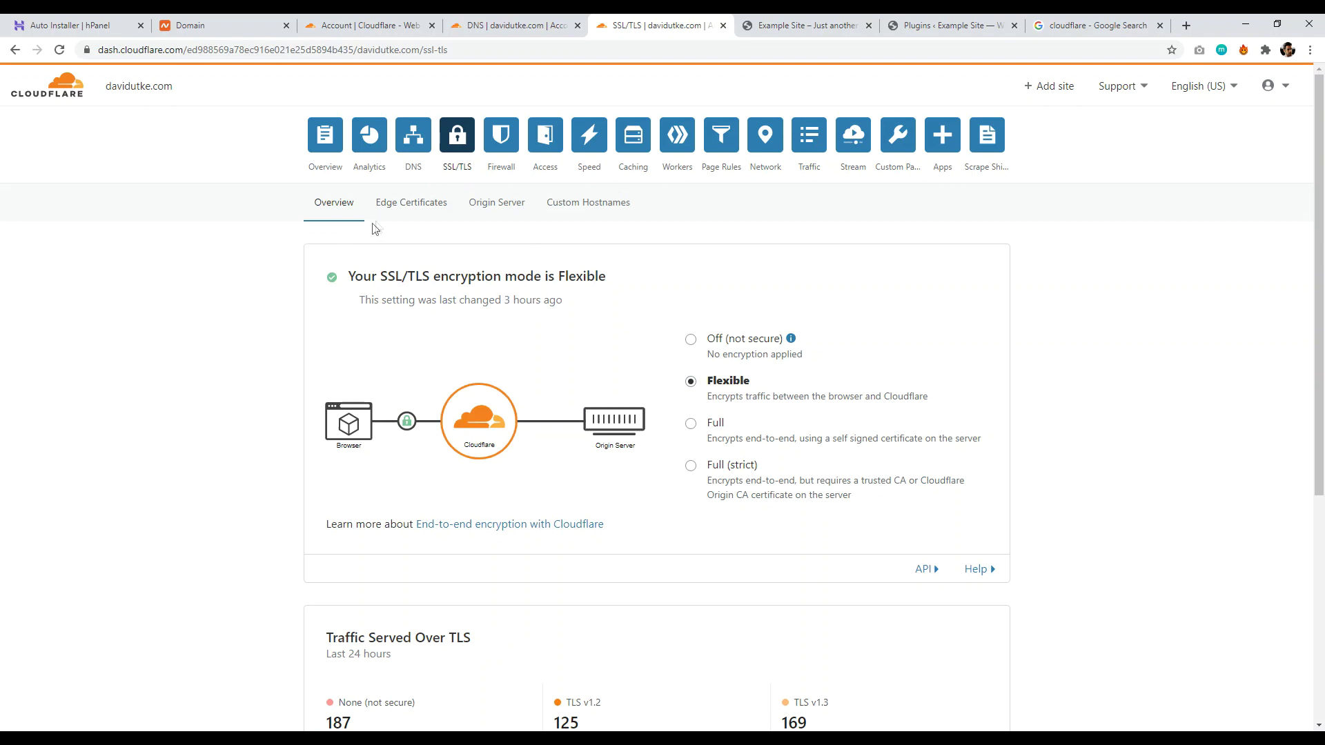
left_click(406, 207)
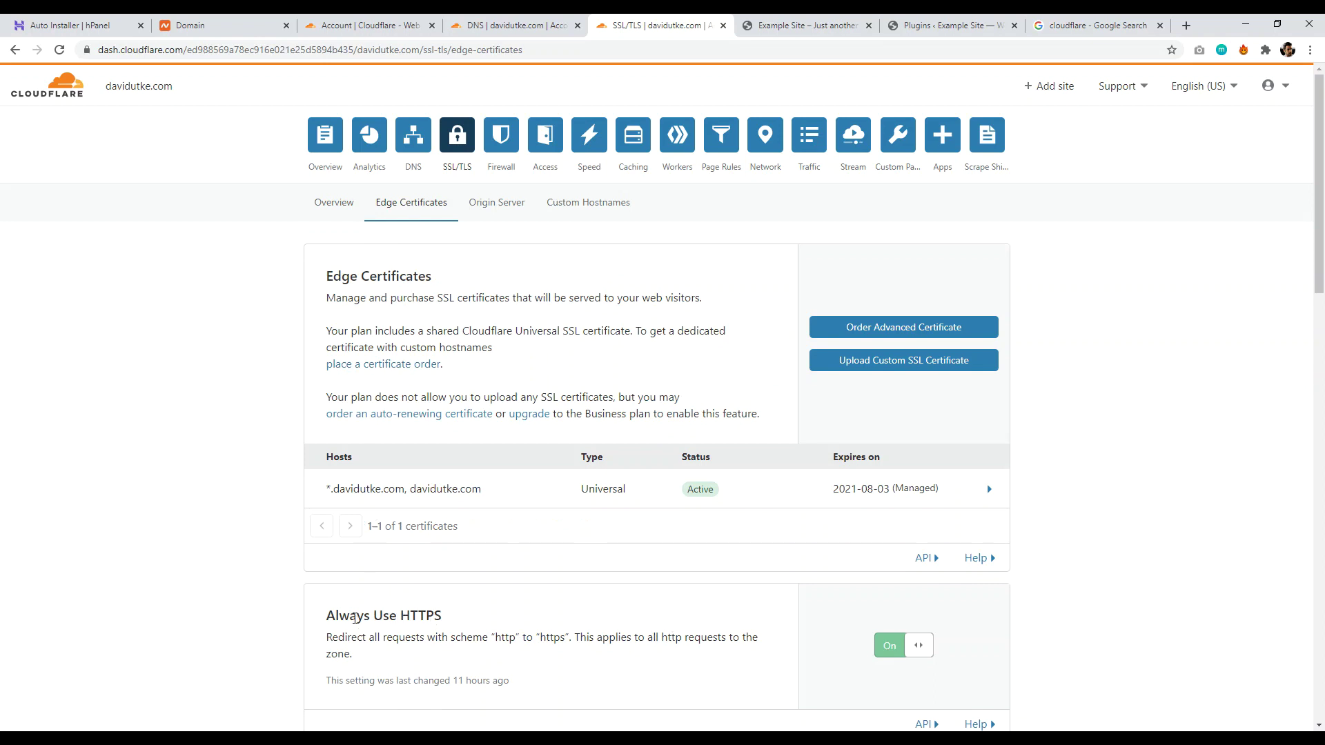
left_click_drag(491, 642, 506, 639)
left_click_drag(536, 639, 569, 639)
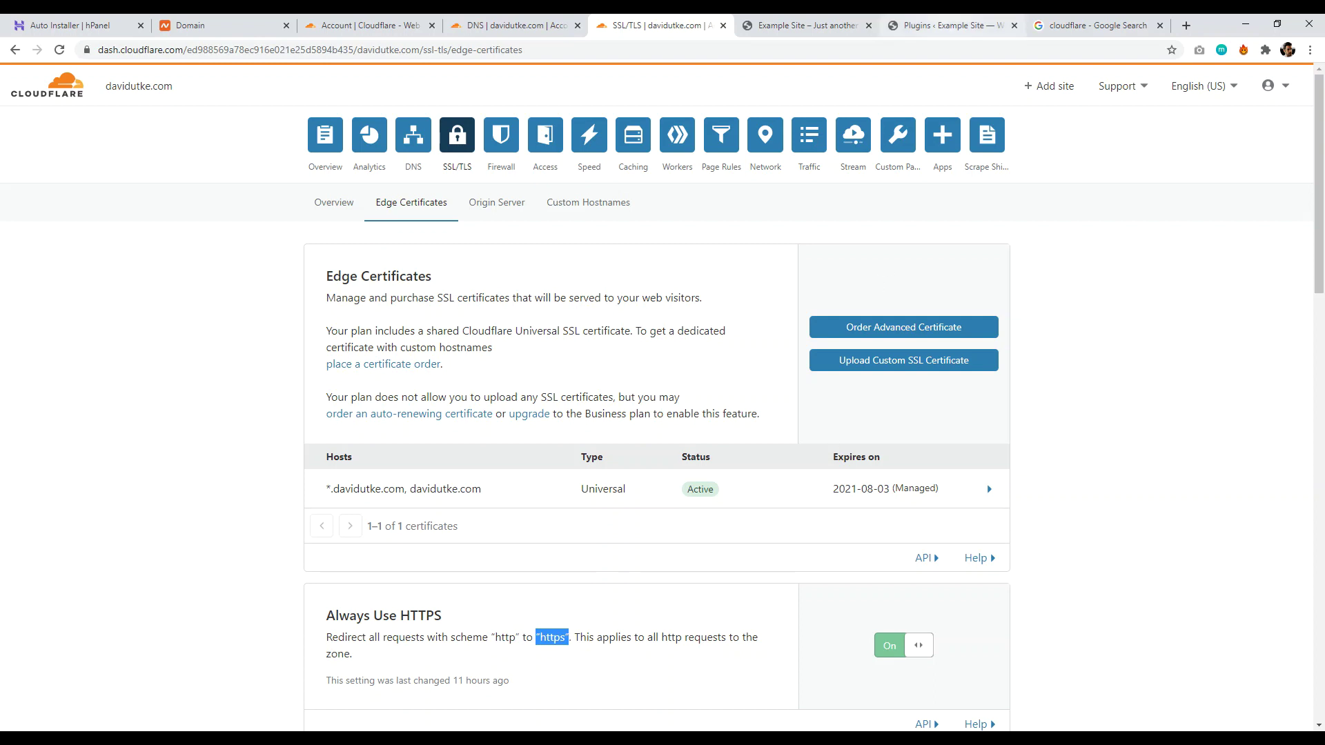
- View the WordPress site's installed plugins, followed by its front page
left_click(949, 25)
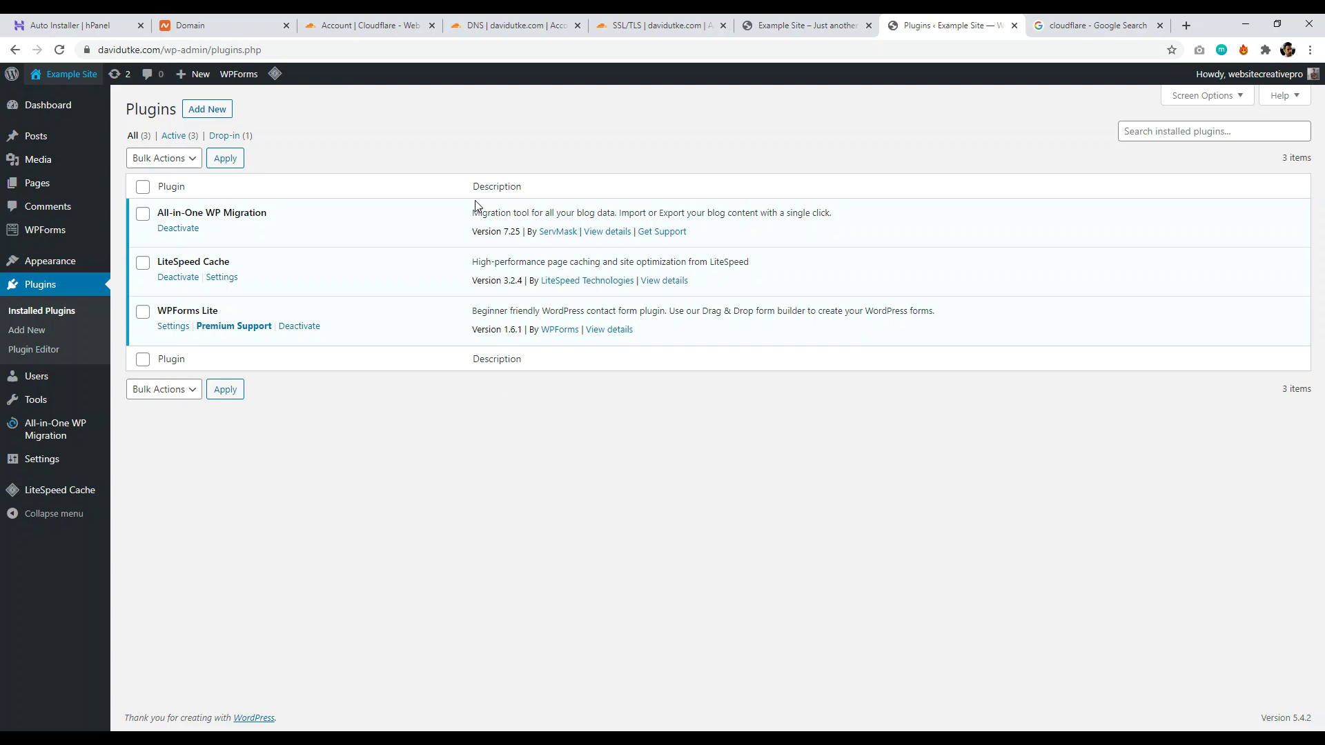
left_click(812, 24)
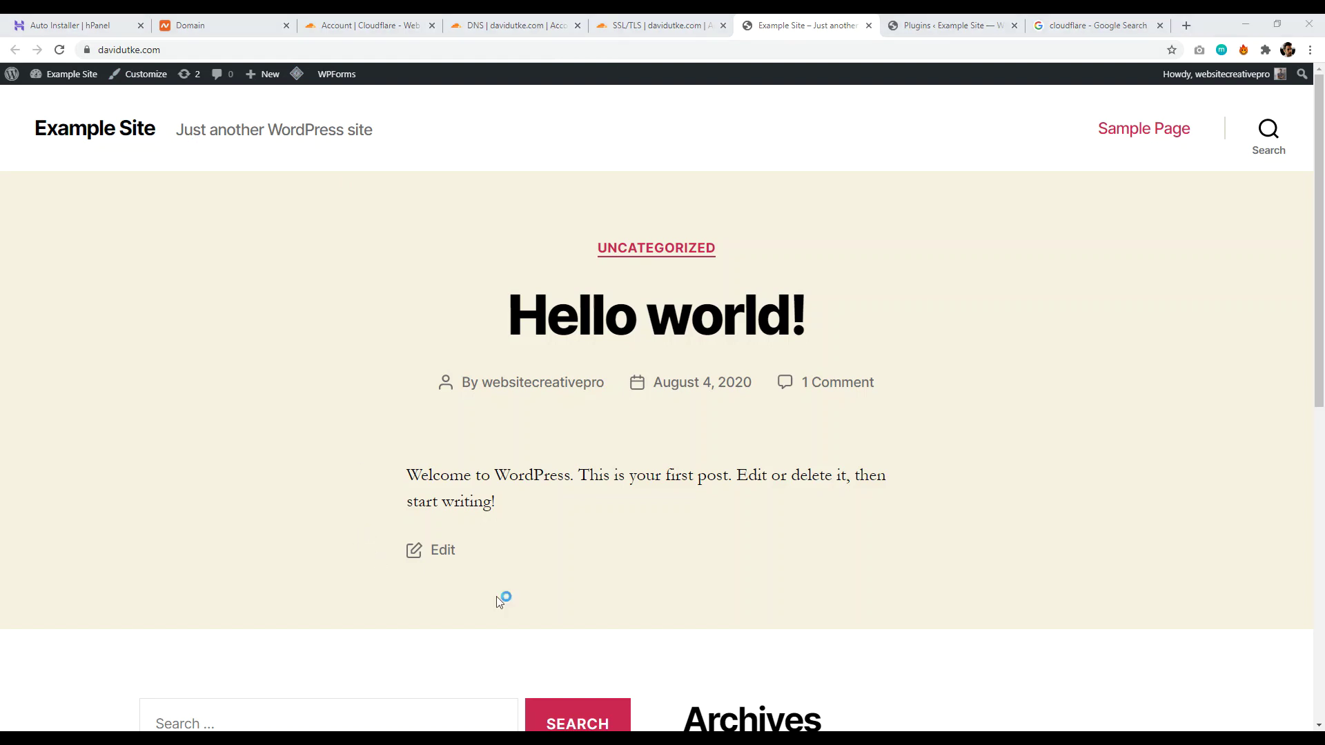
left_click(785, 314)
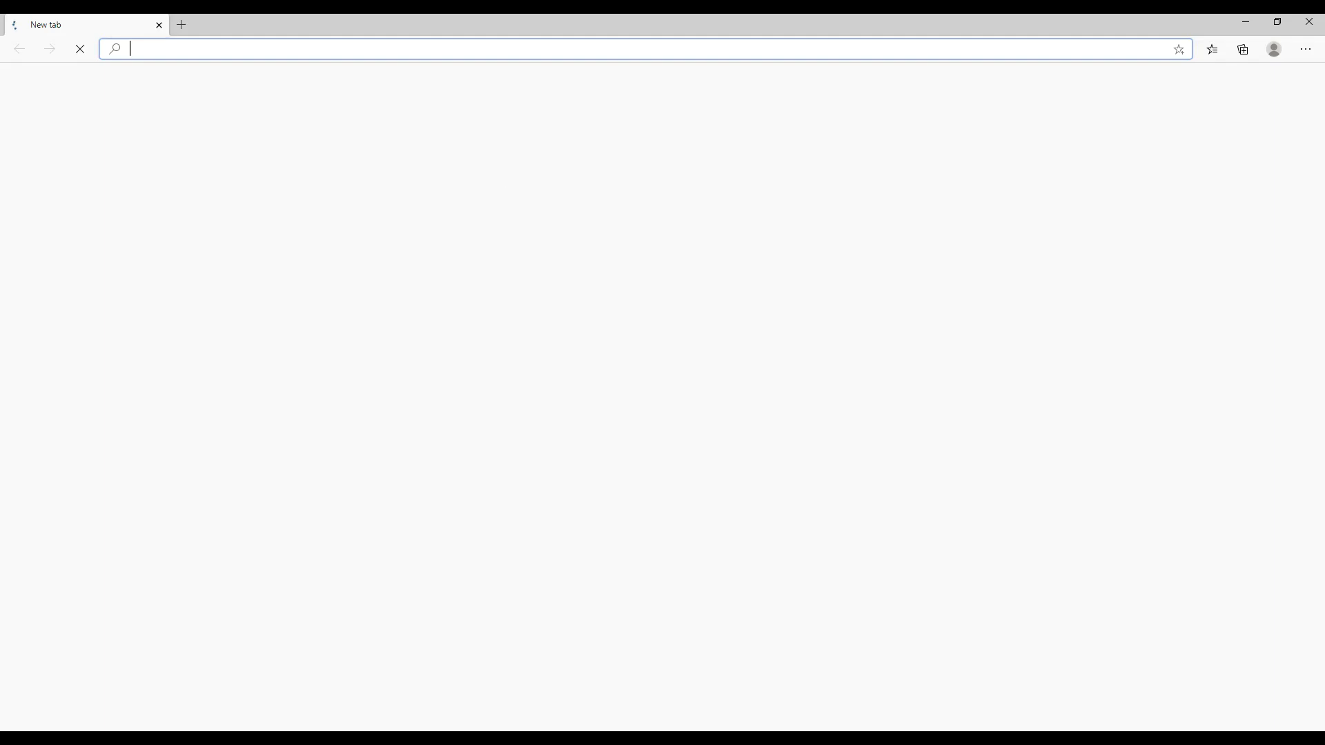
type("https")
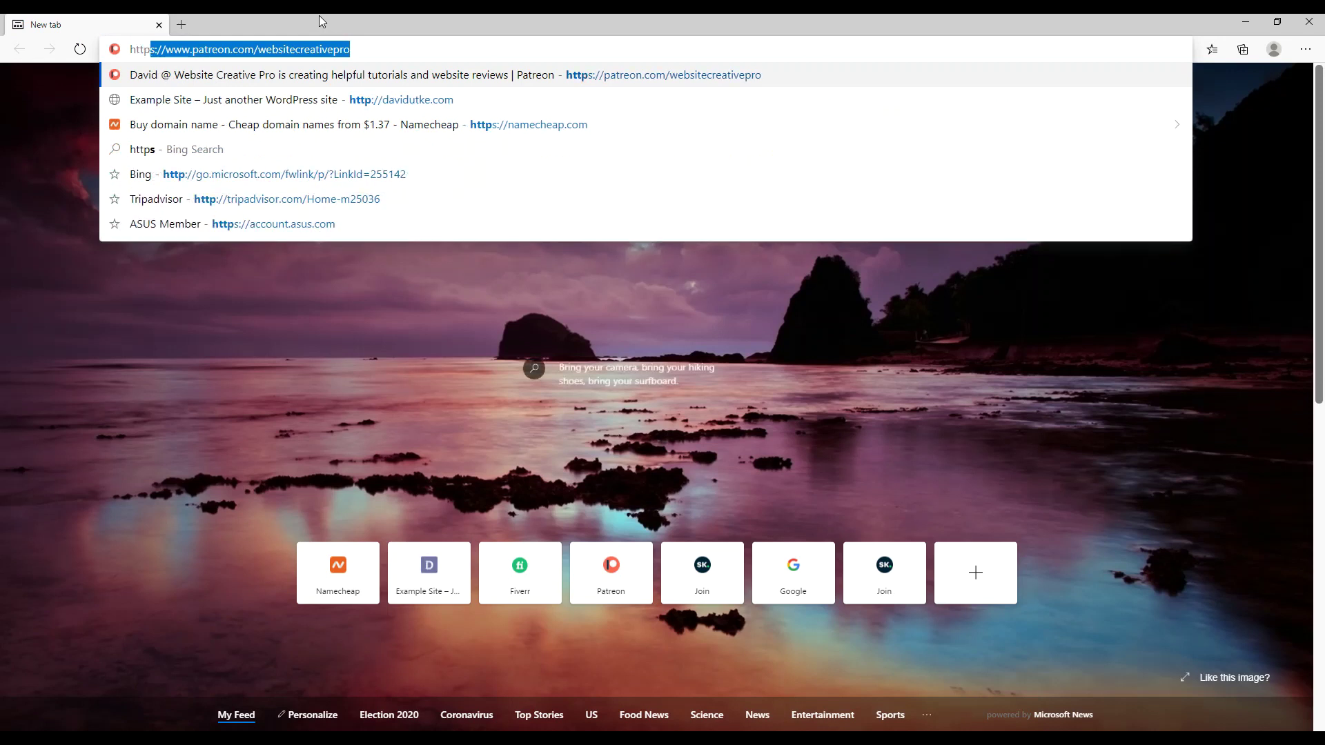
key("BackSpace")
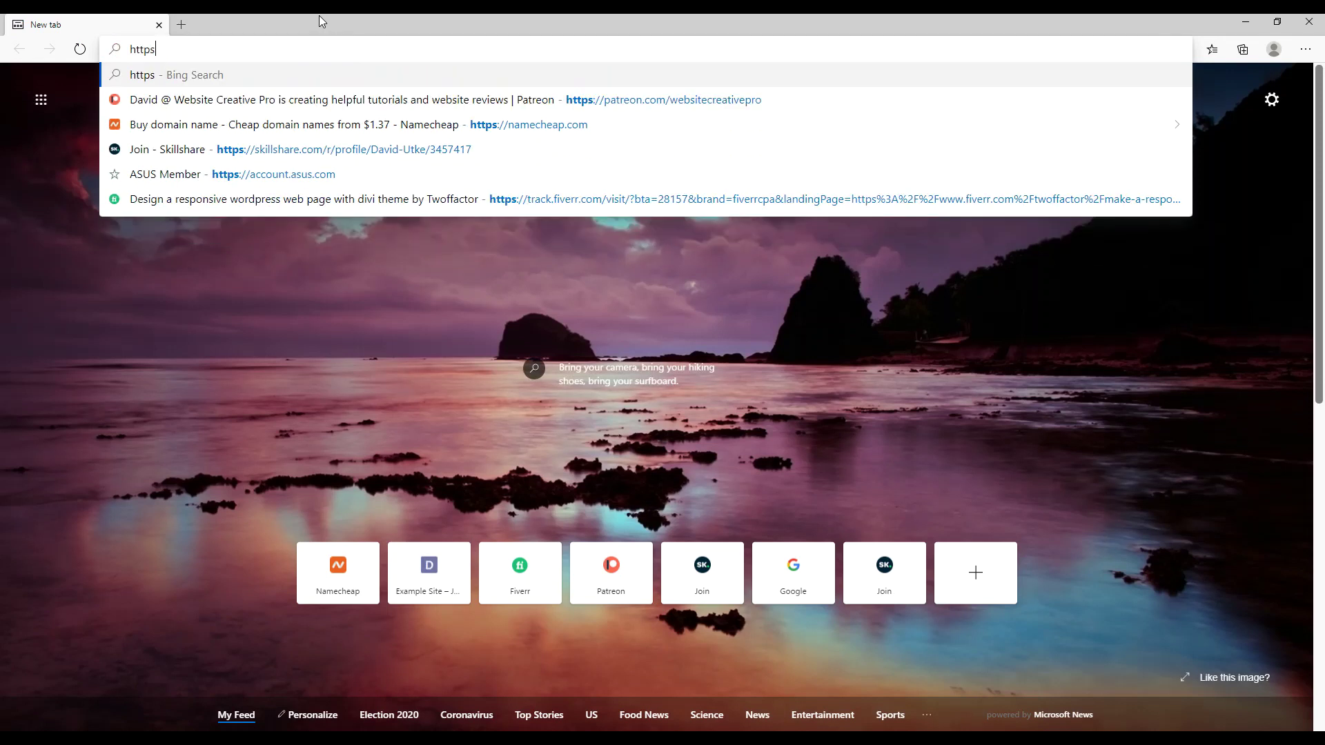
key("BackSpace")
type("://")
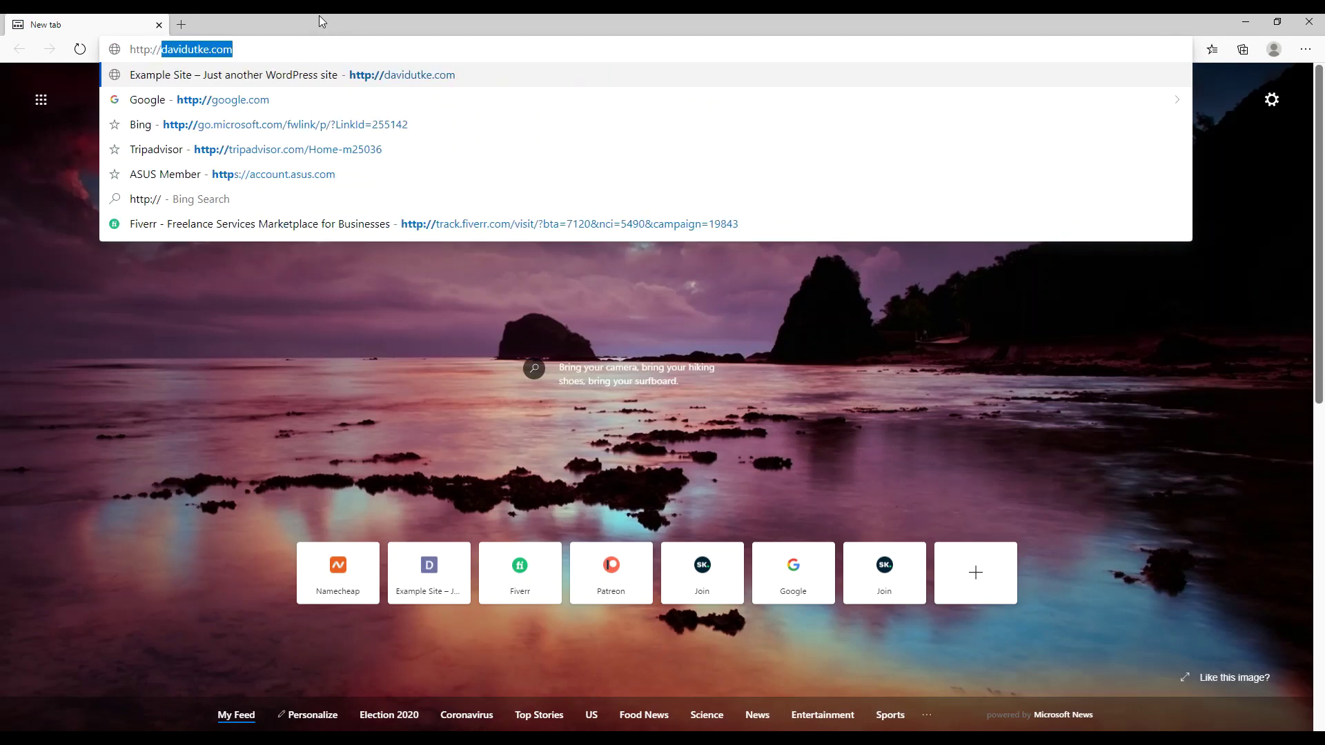
key("Return")
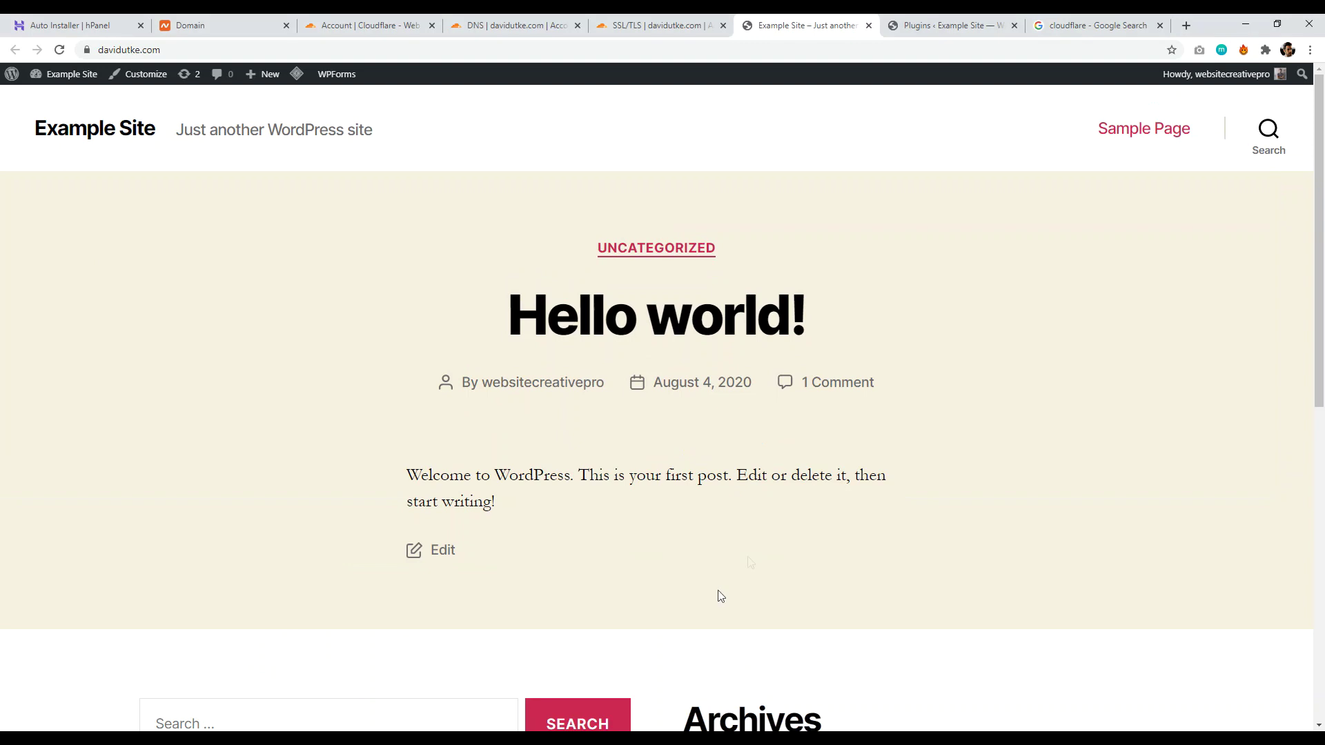
left_click(545, 26)
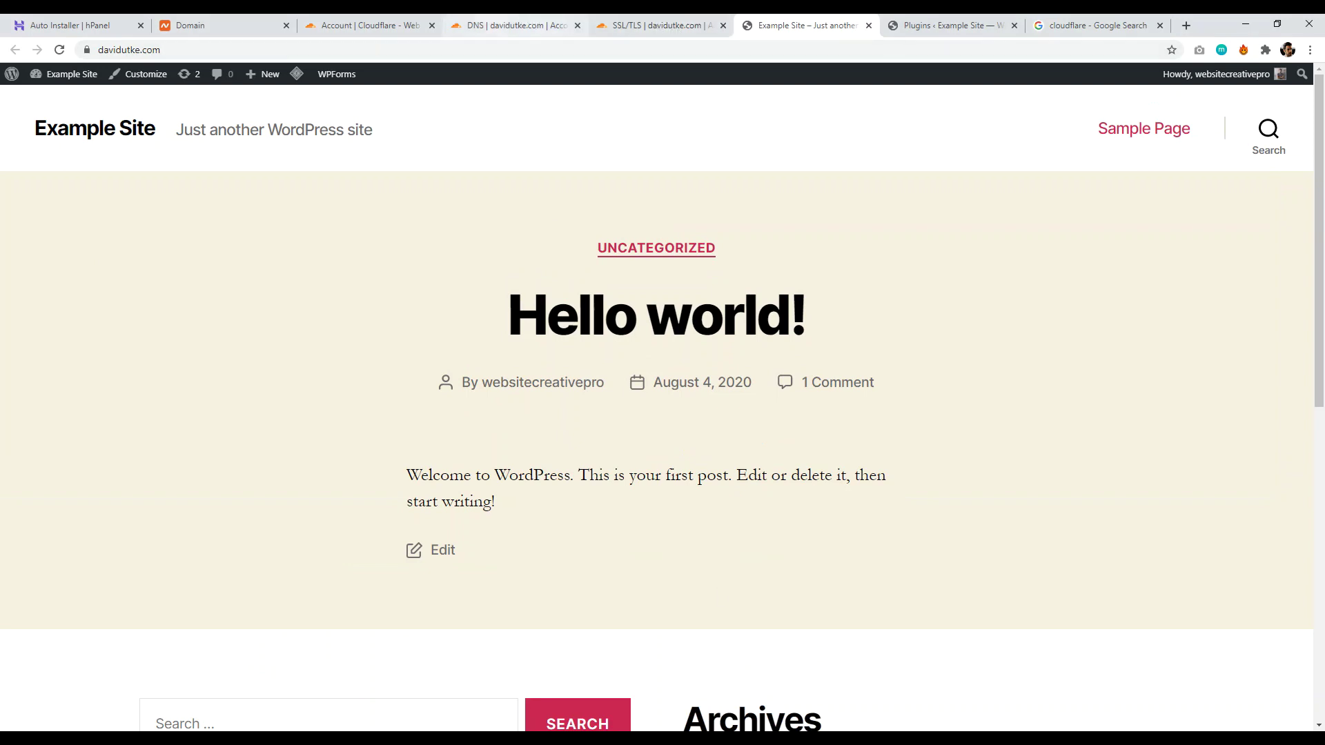
- Return to Cloudflare's SSL/TLS settings and open the Overview section to review the encryption mode options
left_click(639, 28)
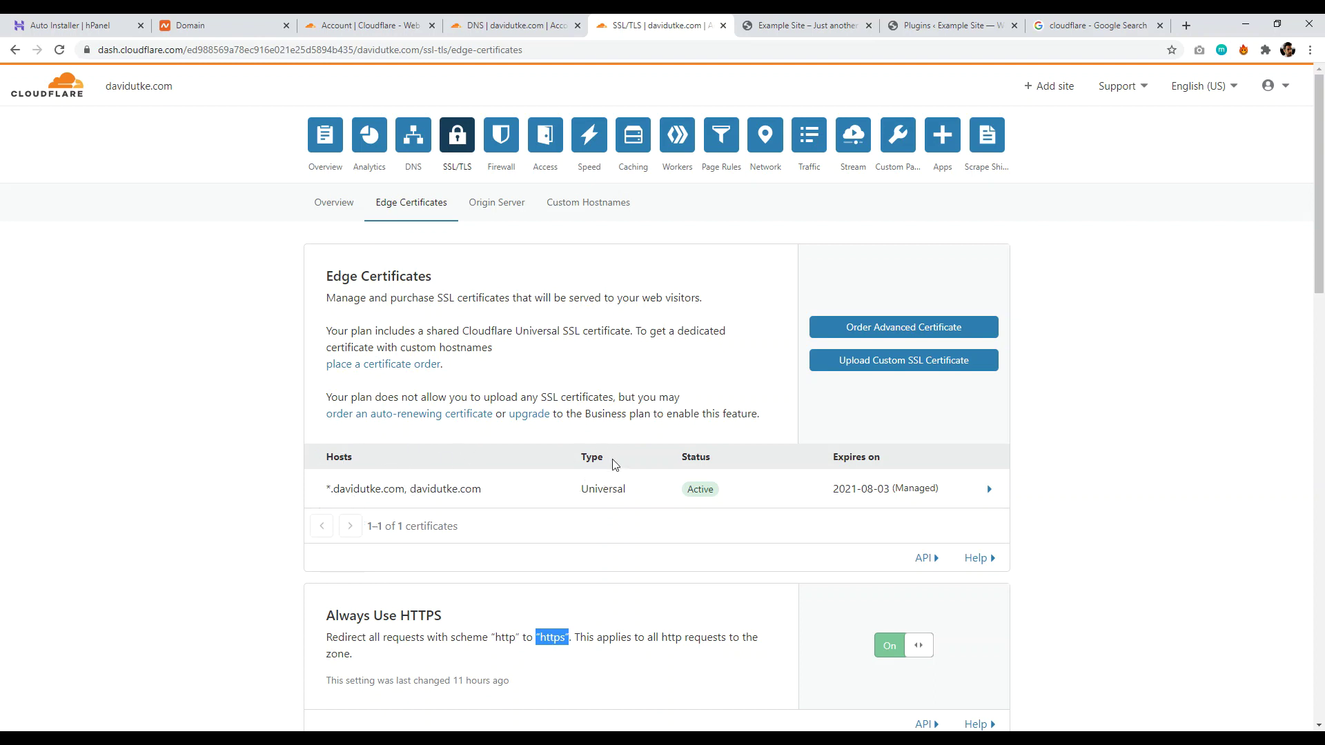
scroll(890, 525, "down", 1)
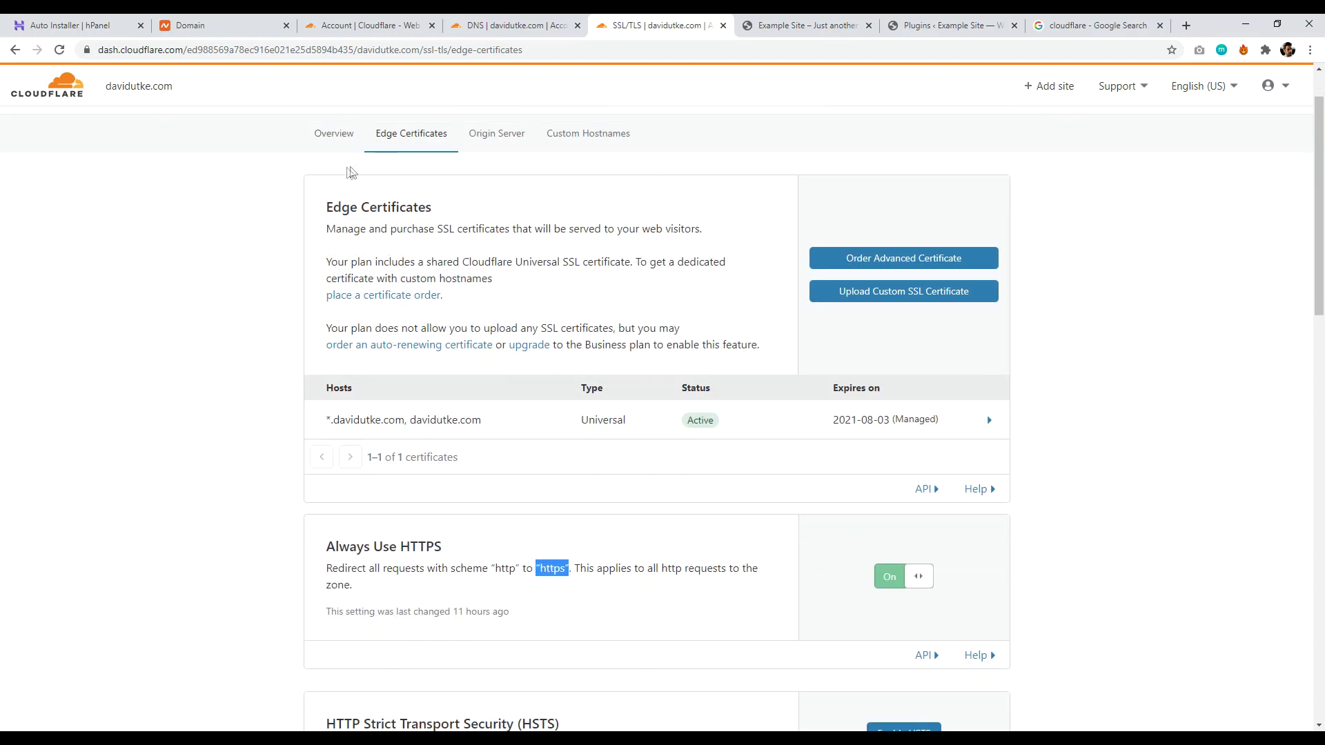
left_click(326, 142)
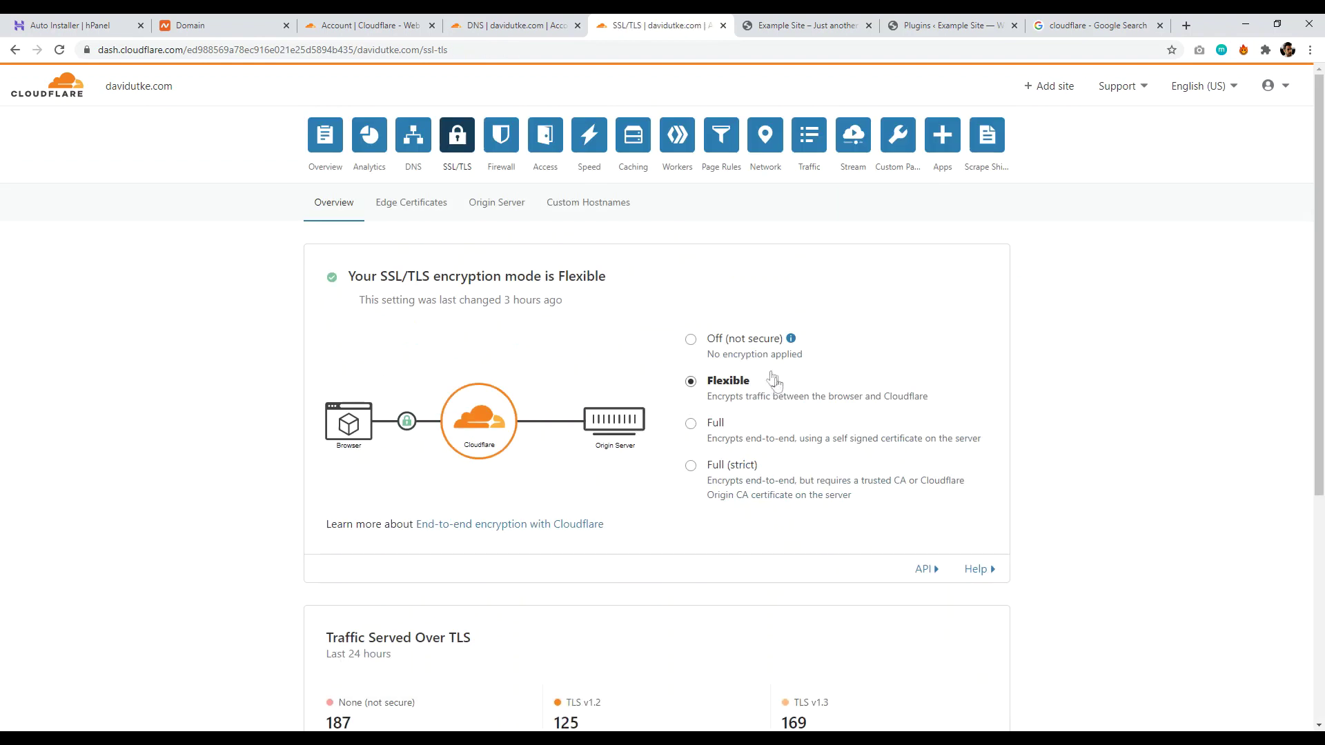
- Review the WordPress site's installed plugins and the domain's custom DNS nameservers at Namecheap
key("ctrl+7")
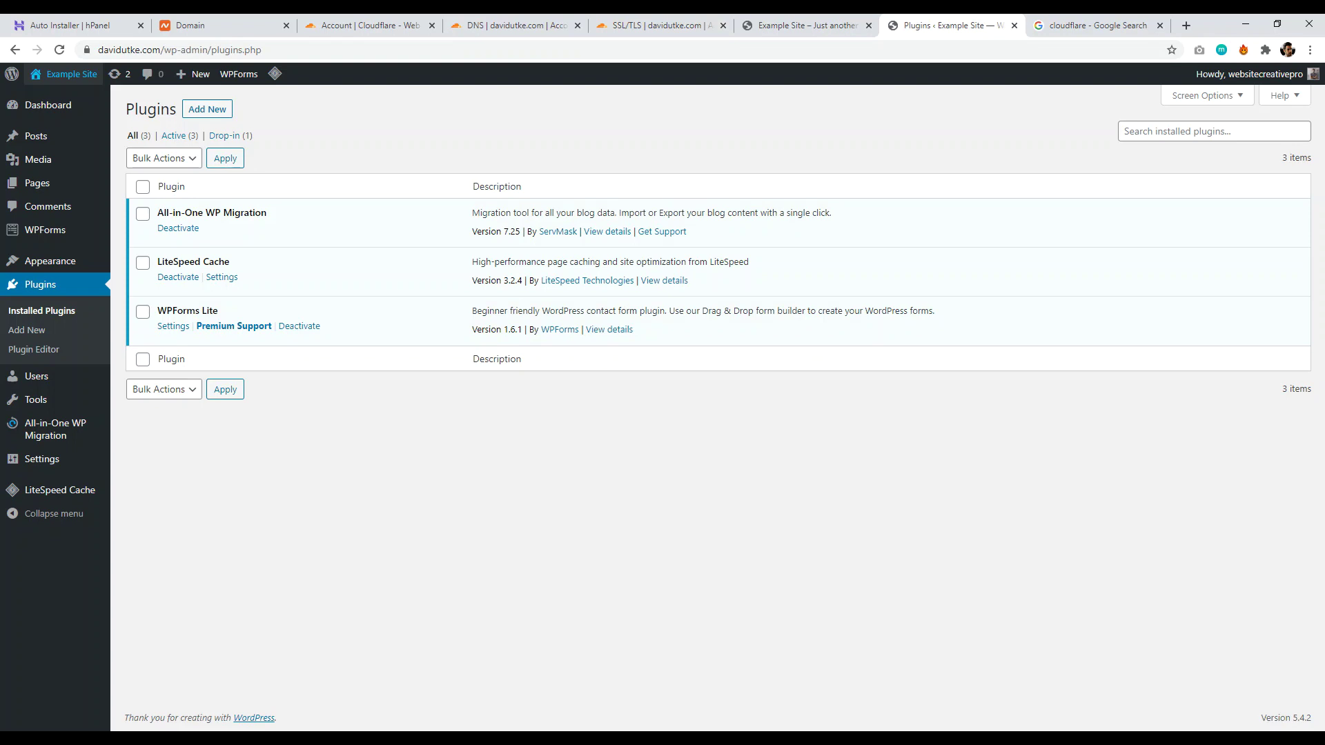
left_click(207, 25)
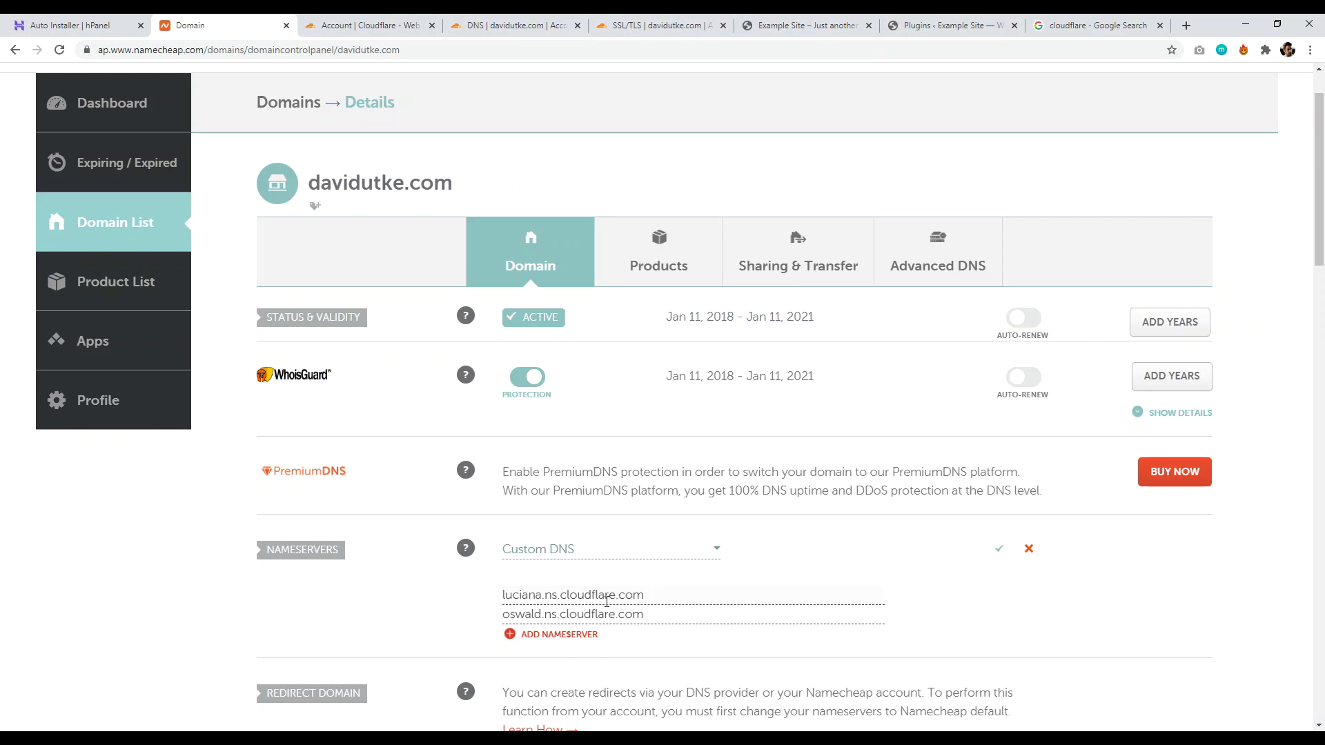
- Go back to Cloudflare's SSL/TLS settings and open the Edge Certificates section
left_click(663, 26)
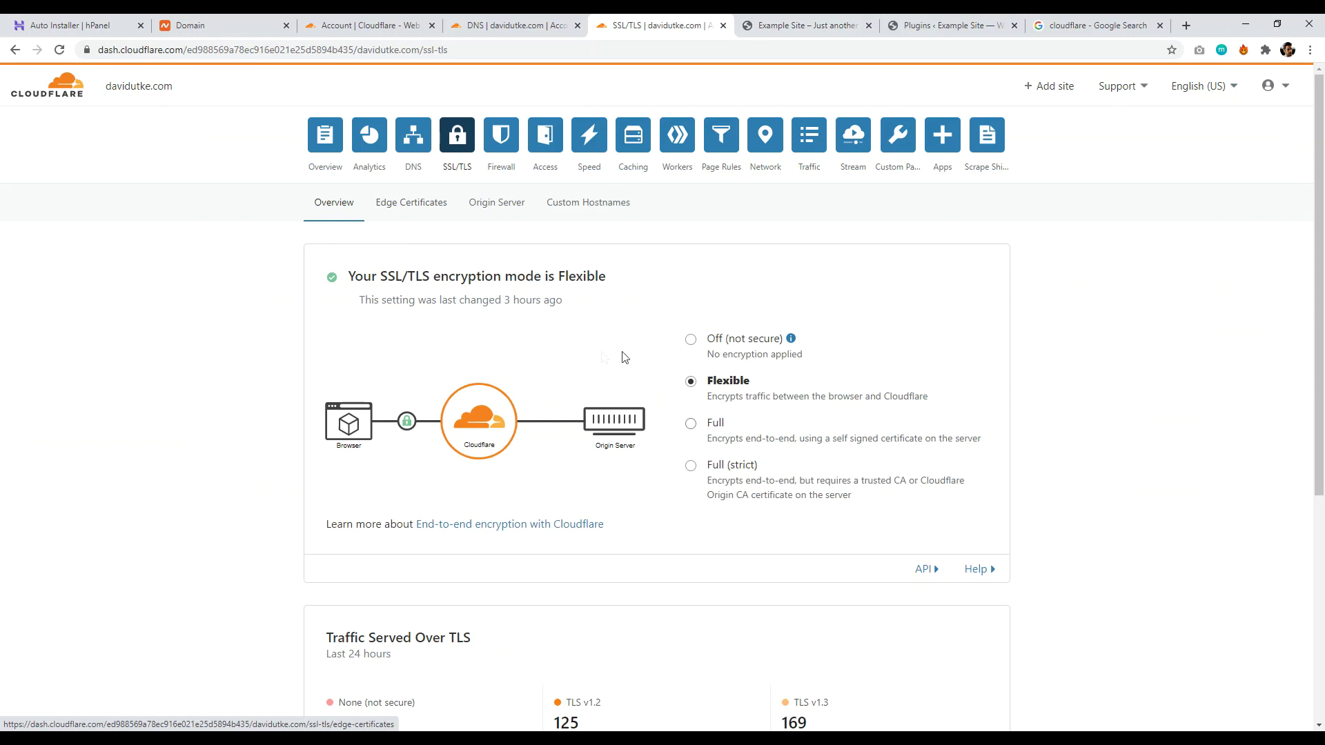
left_click(411, 214)
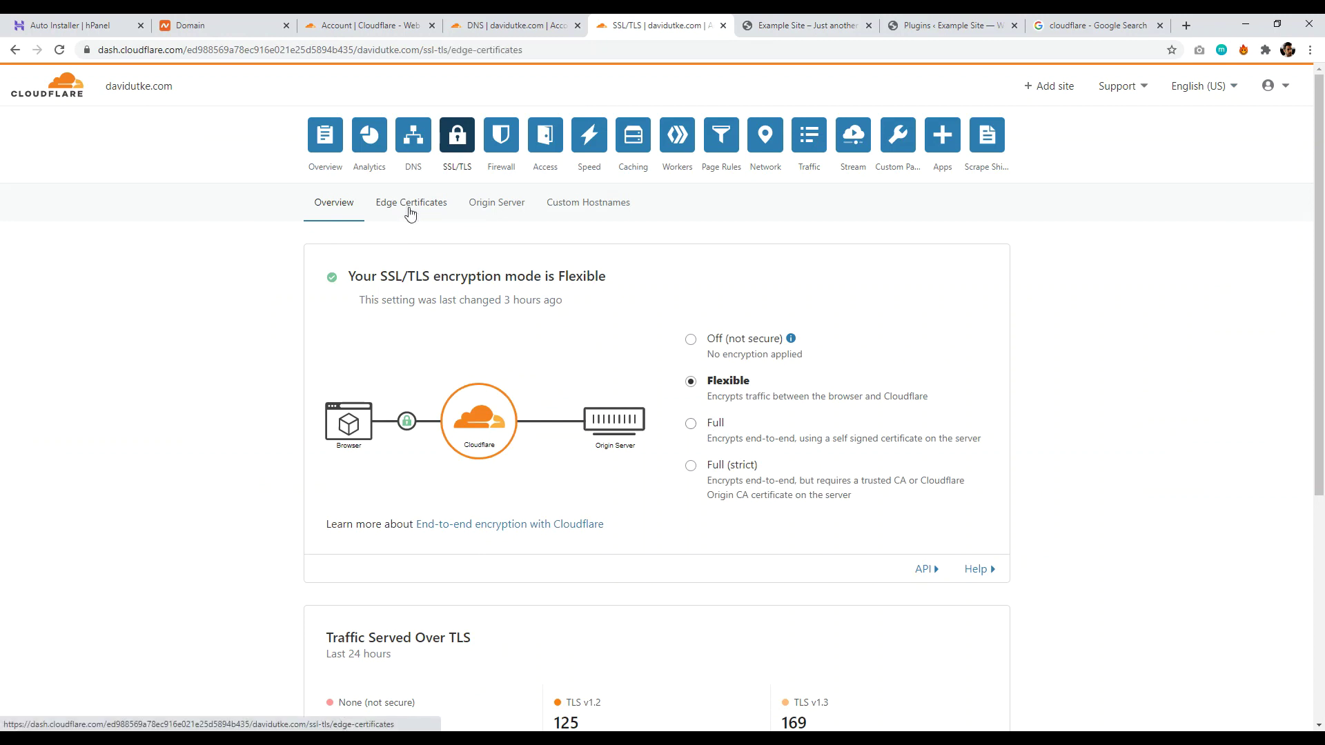